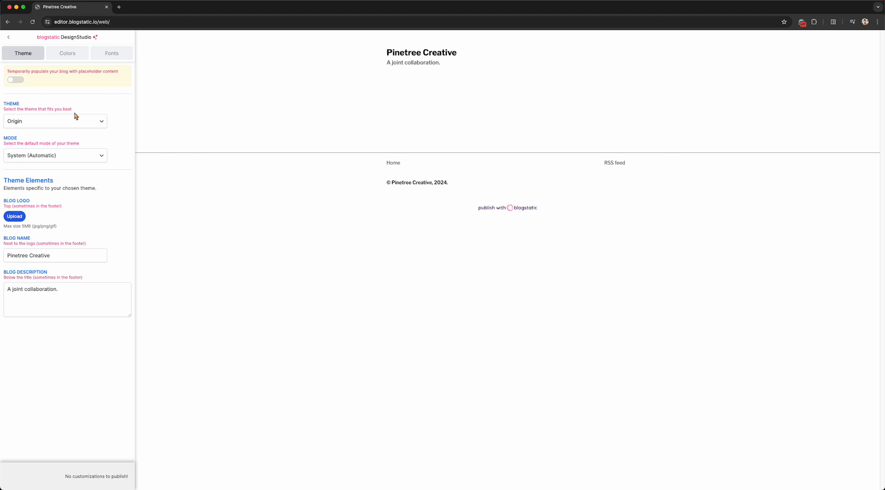
- Turn on the temporary placeholder content and look over the populated blog homepage
left_click(18, 80)
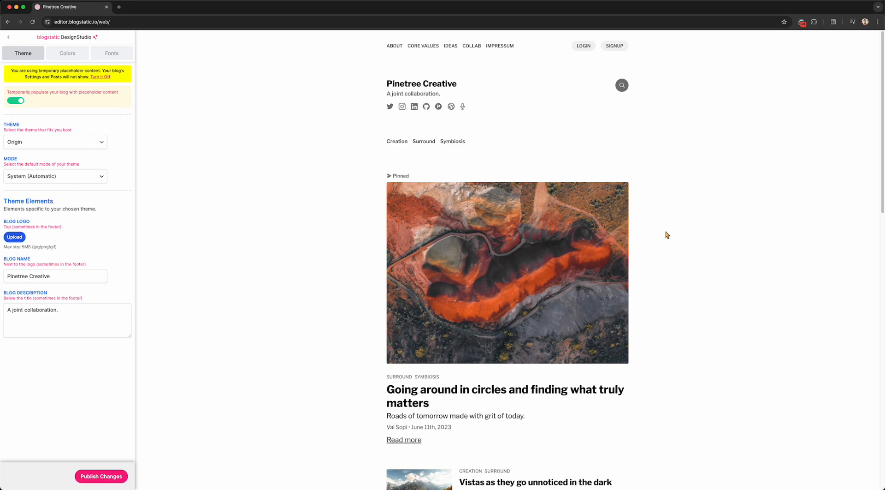
scroll(667, 234, "down", 3)
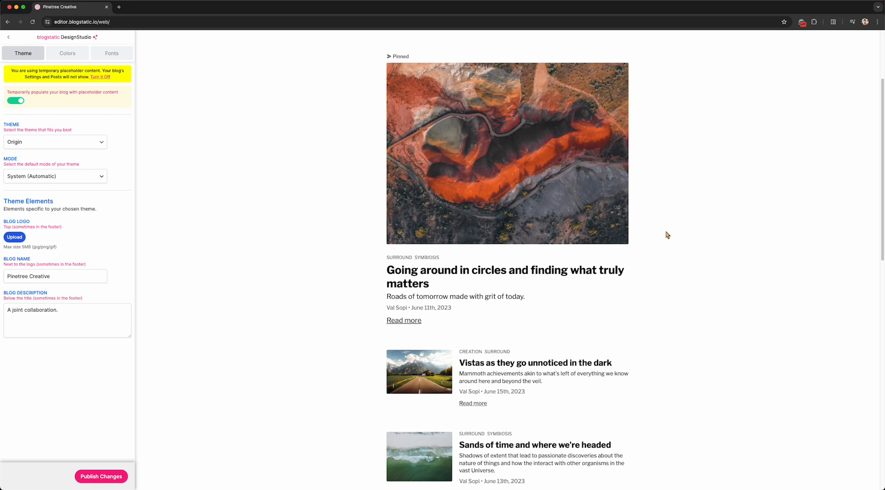
scroll(284, 144, "up", 3)
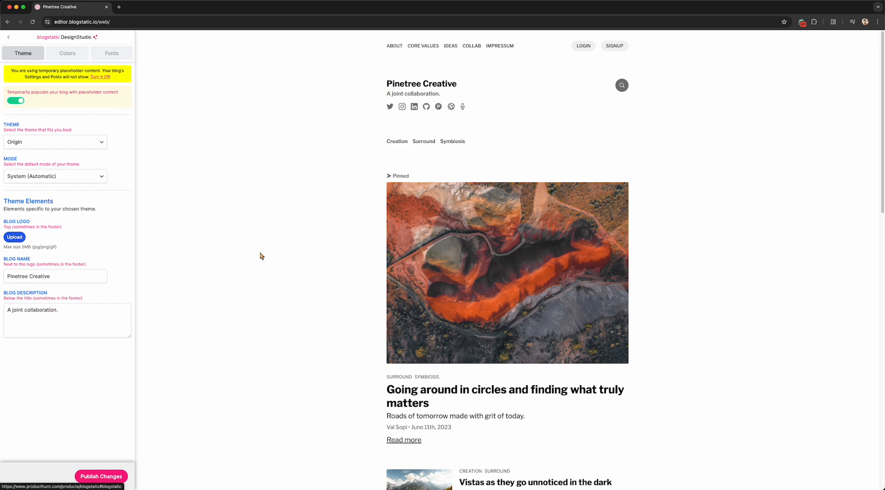
- Change the blog name to "Pinetree Creative Studio" and the blog description to "A joint collaboration with a twist."
left_click(74, 278)
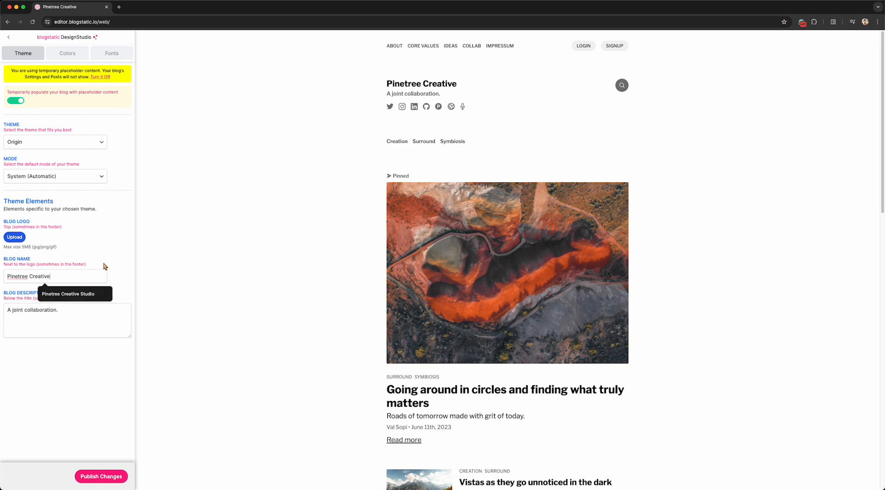
left_click(73, 295)
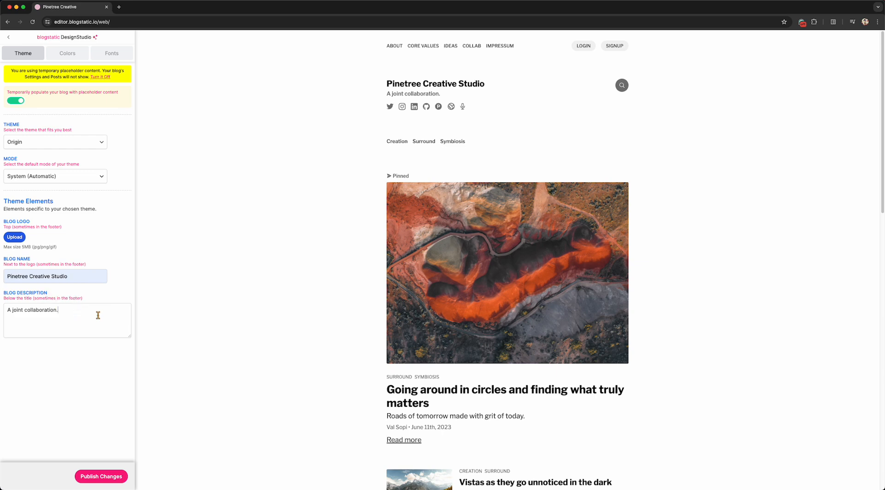
type("a te")
left_click(41, 148)
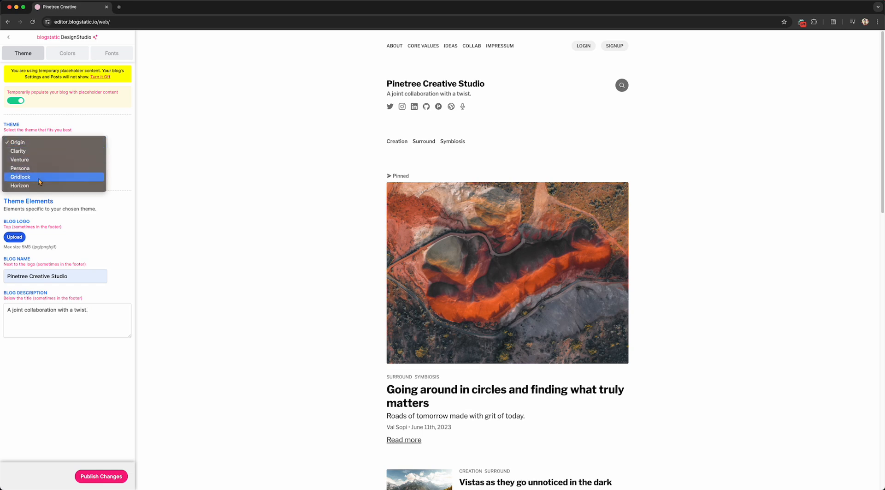
left_click(91, 127)
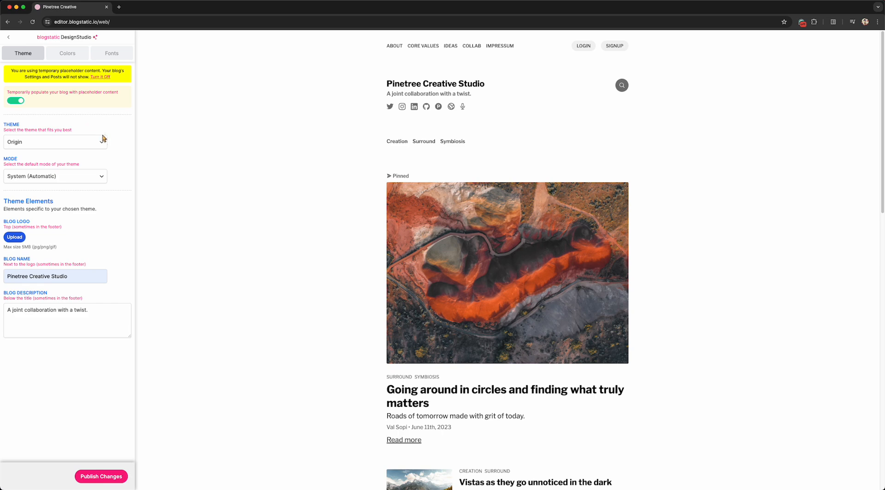
left_click(74, 179)
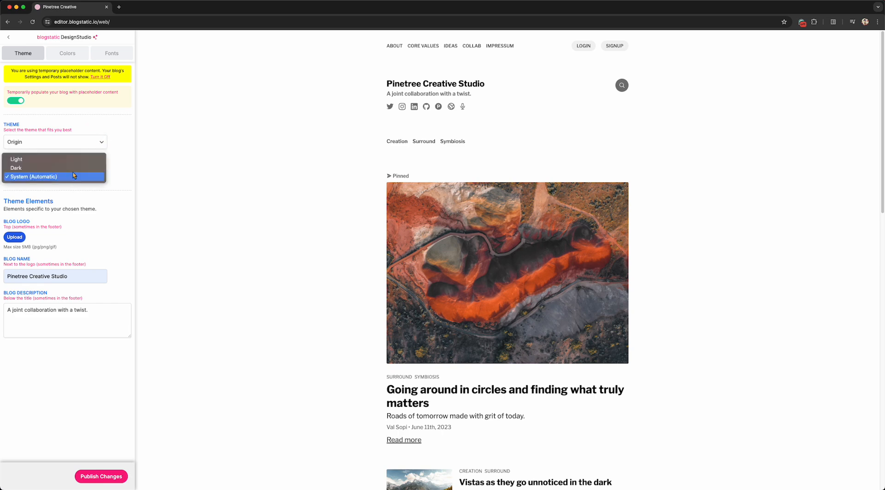
left_click(125, 155)
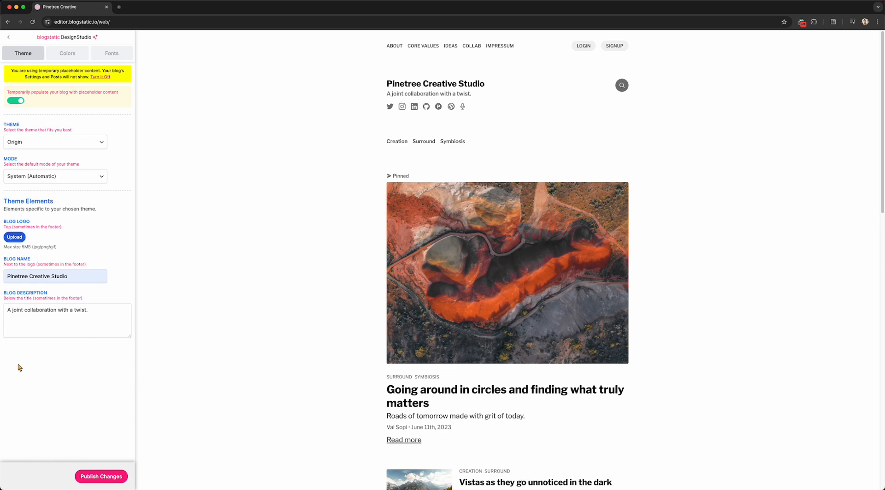
- Upload the PNG image "logo" from the "new" folder as the blog logo
left_click(14, 237)
left_click(330, 168)
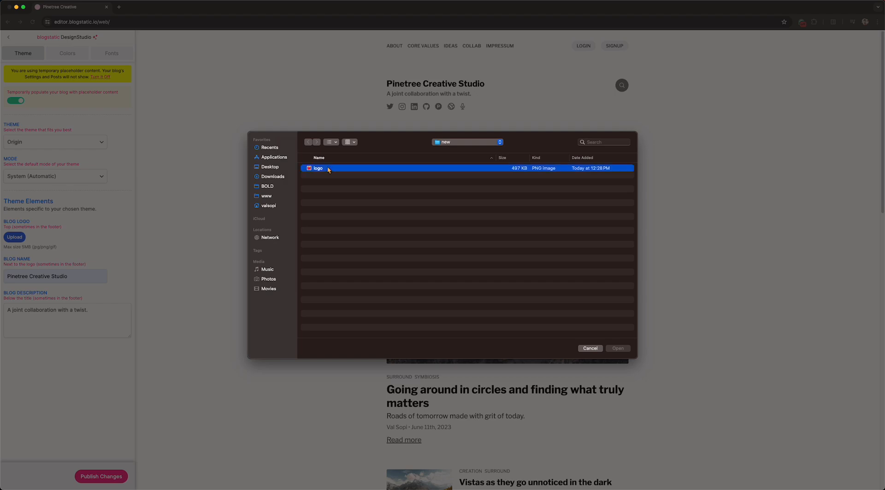
left_click(619, 348)
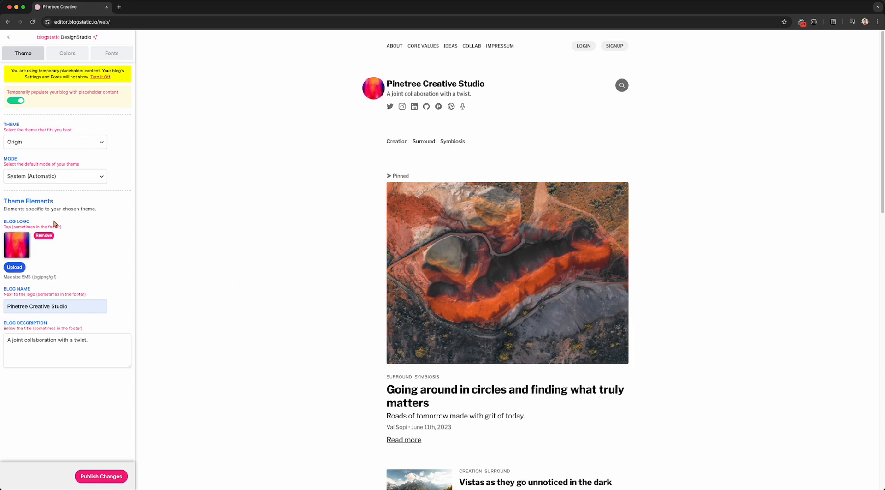
- Try the Verdant Grove, Autumn Ember, Ocean Breeze and Mono Mystique color flairs on the blog in light mode
left_click(70, 58)
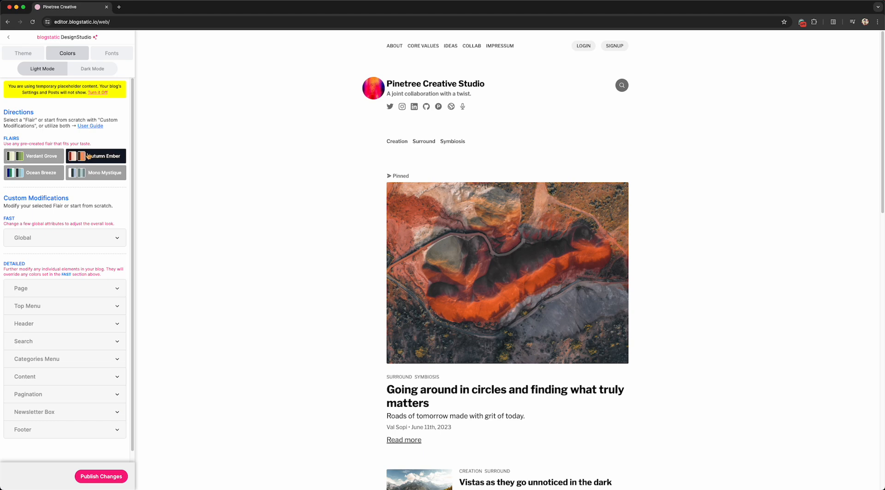
left_click(51, 161)
left_click(105, 161)
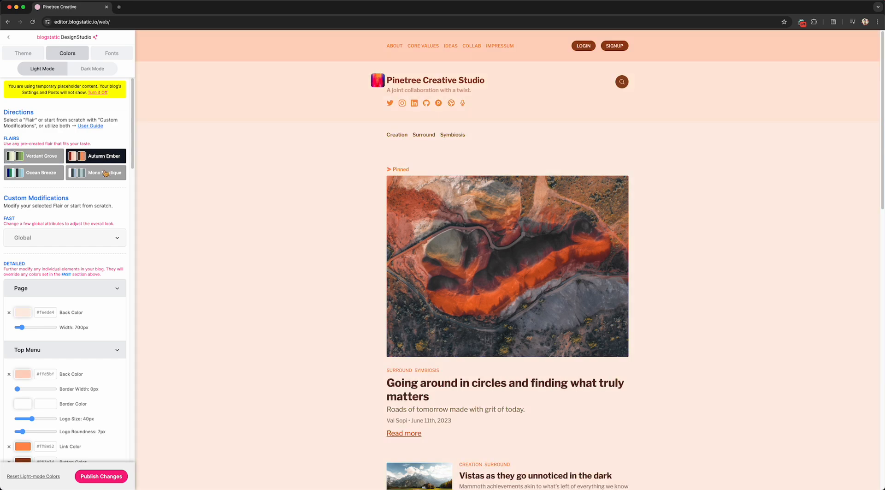
left_click(38, 179)
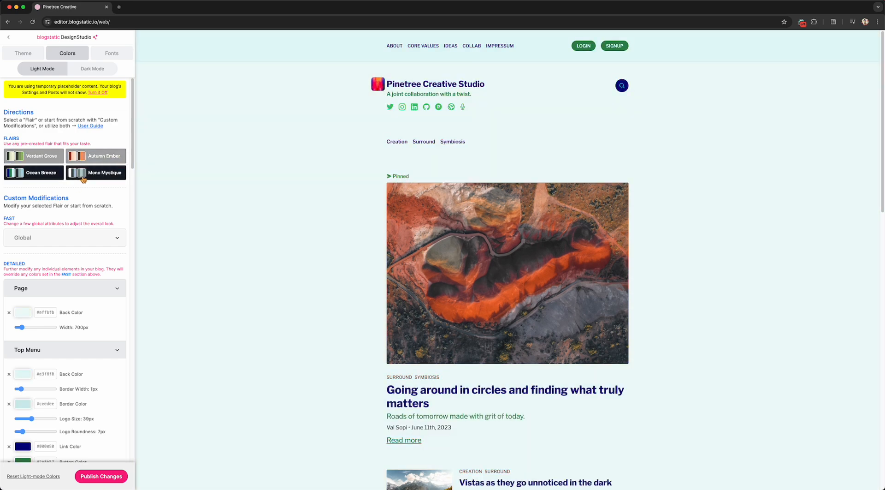
left_click(96, 176)
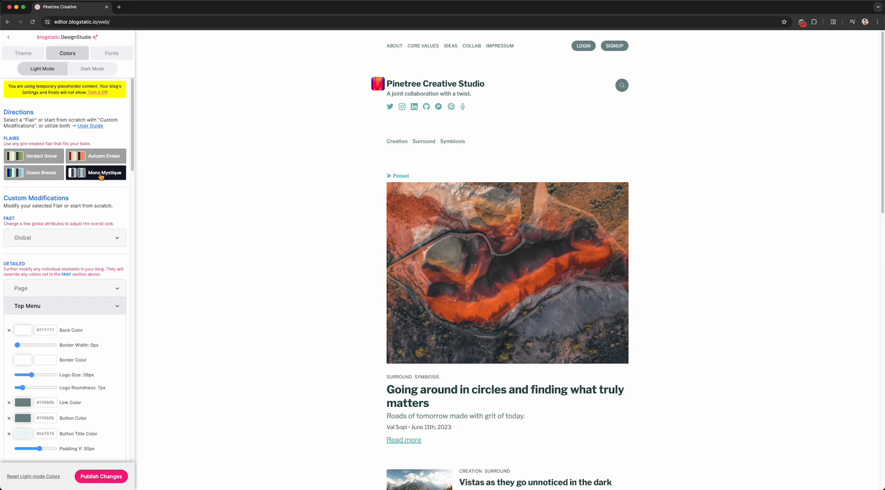
- Preview the blog in dark mode with the different color flairs, ending on Verdant Grove
left_click(105, 71)
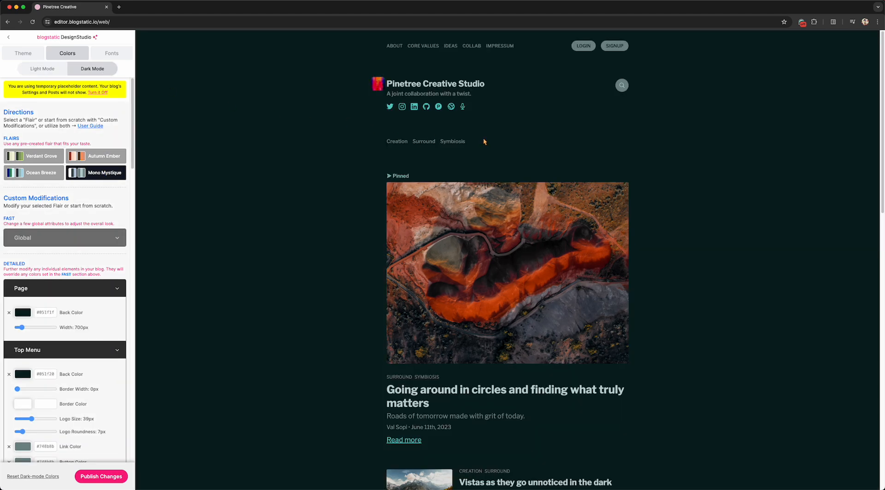
left_click(38, 159)
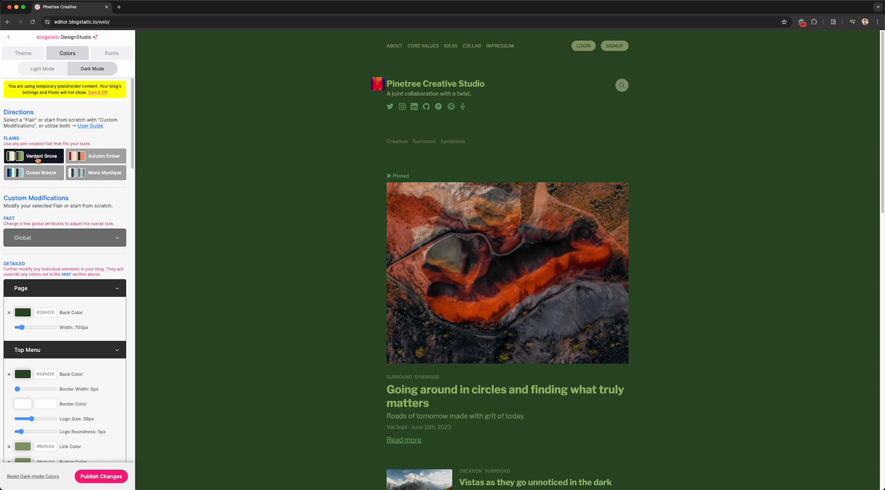
left_click(99, 157)
left_click(96, 172)
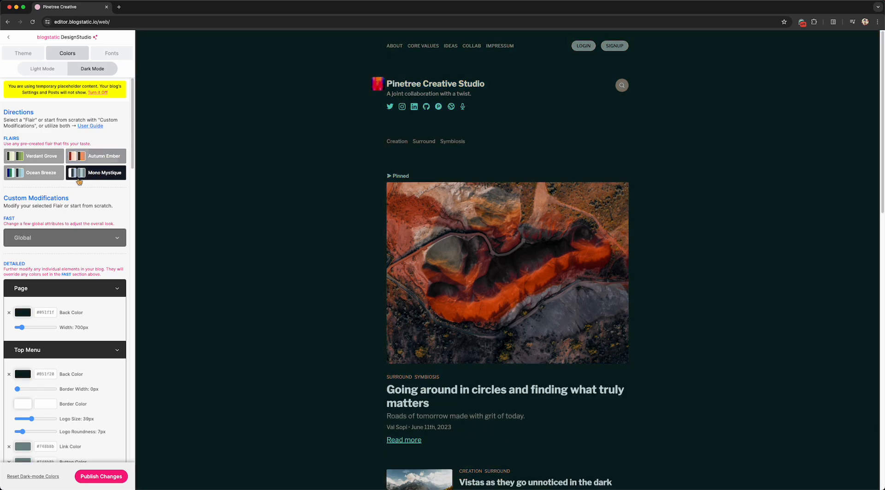
left_click(39, 172)
left_click(46, 157)
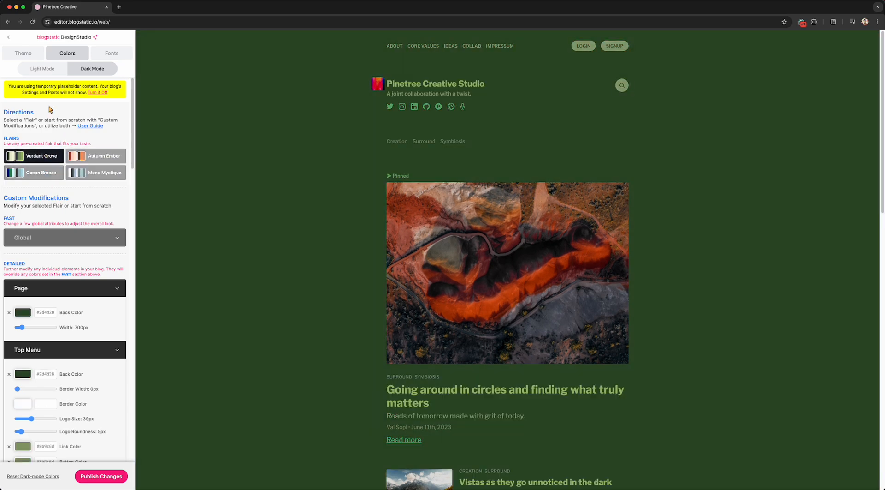
- Reset the custom colors of both light mode and dark mode
left_click(43, 73)
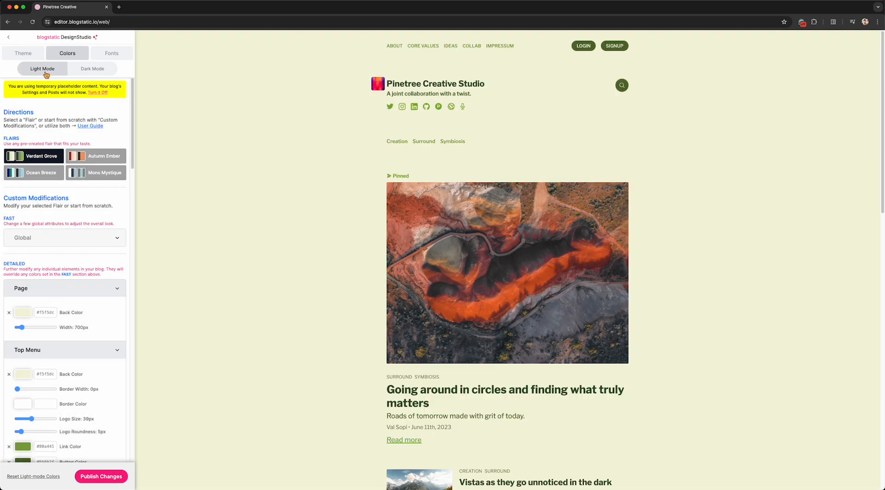
left_click(50, 477)
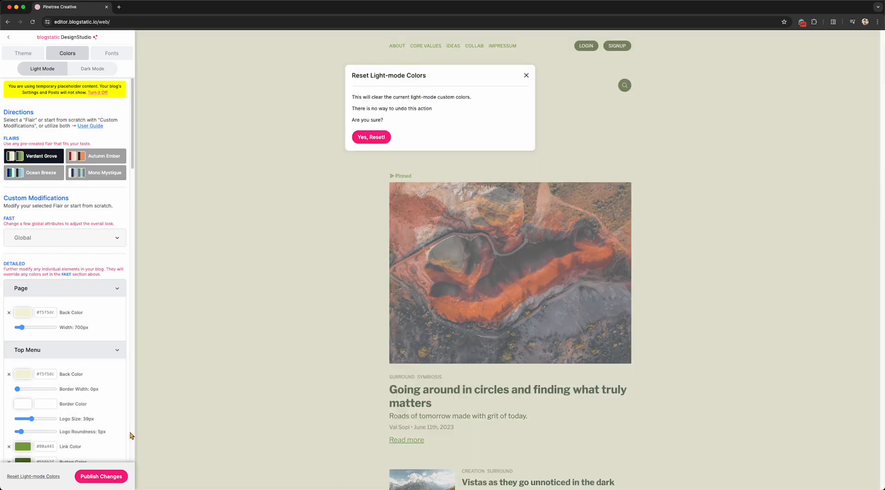
left_click(371, 137)
left_click(94, 74)
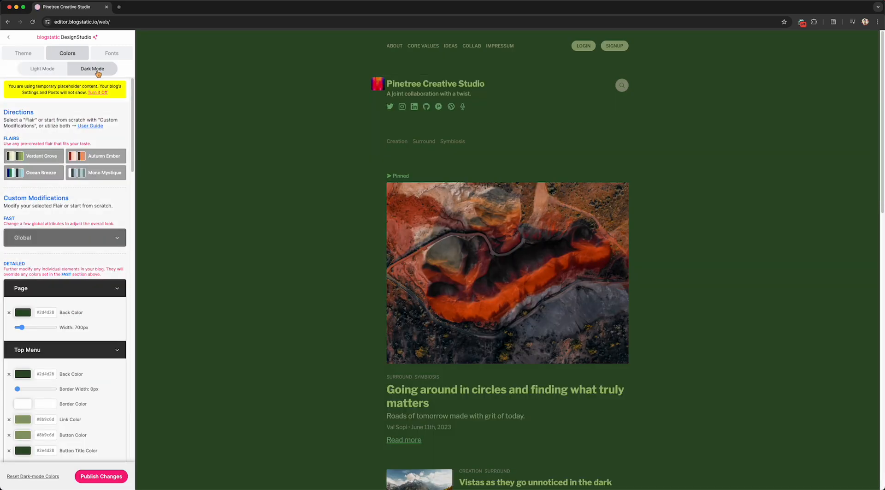
left_click(46, 478)
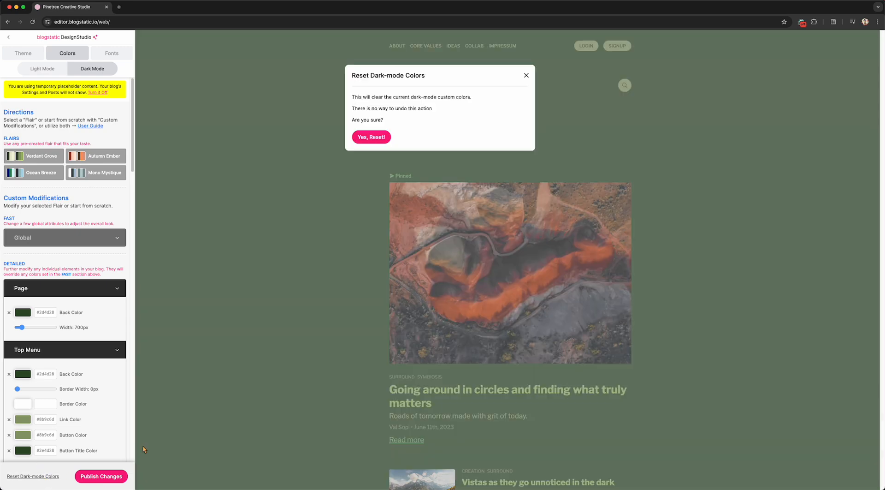
left_click(382, 141)
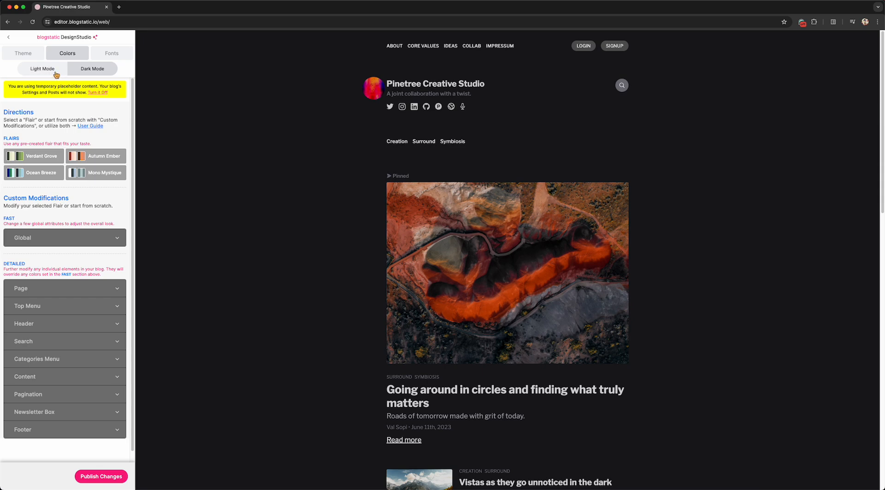
- Set the global Headers, Titles color for light mode to pure red, #ff0000
left_click(56, 73)
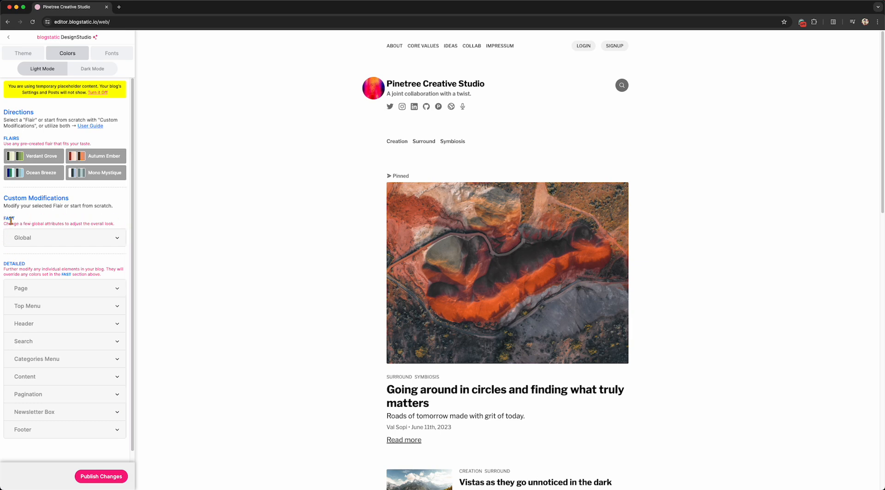
left_click(50, 242)
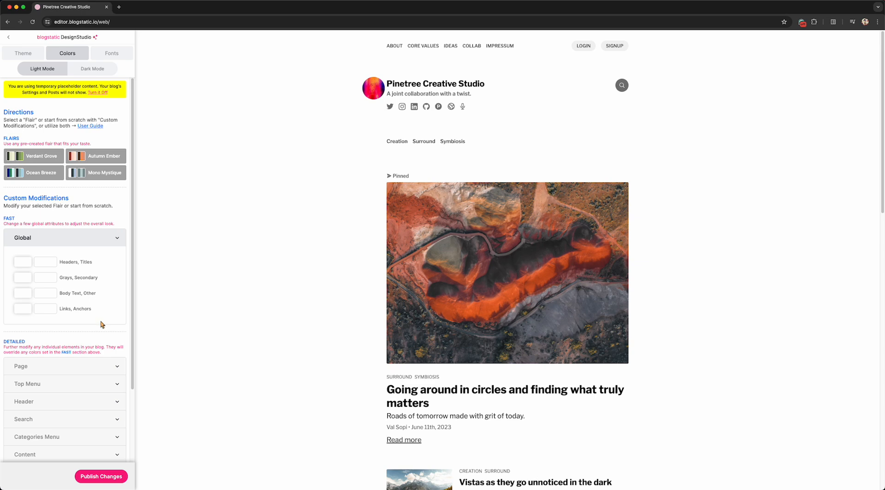
left_click(24, 266)
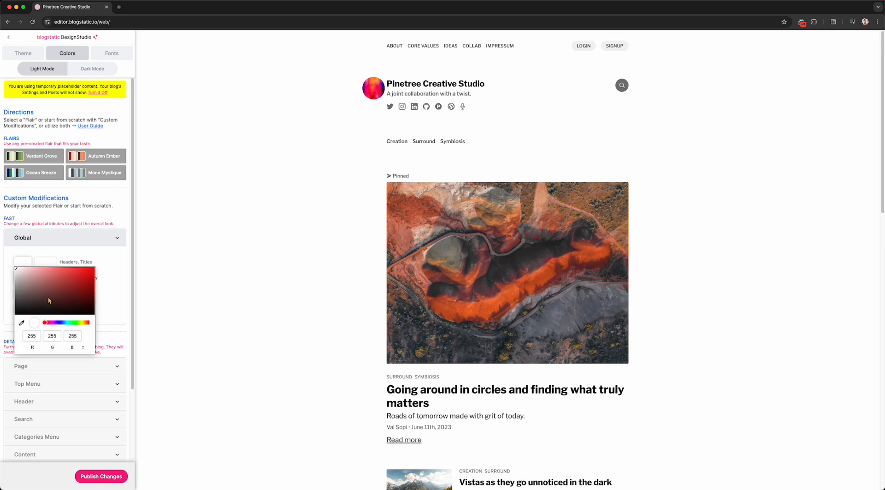
left_click_drag(48, 300, 118, 280)
left_click(164, 247)
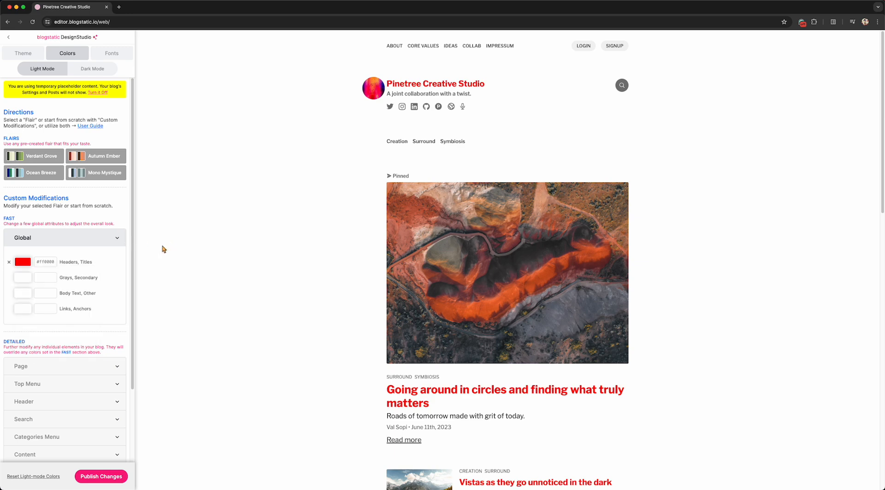
- Set the global Grays, Secondary color to bright green, #0aff60
left_click(31, 281)
left_click(72, 339)
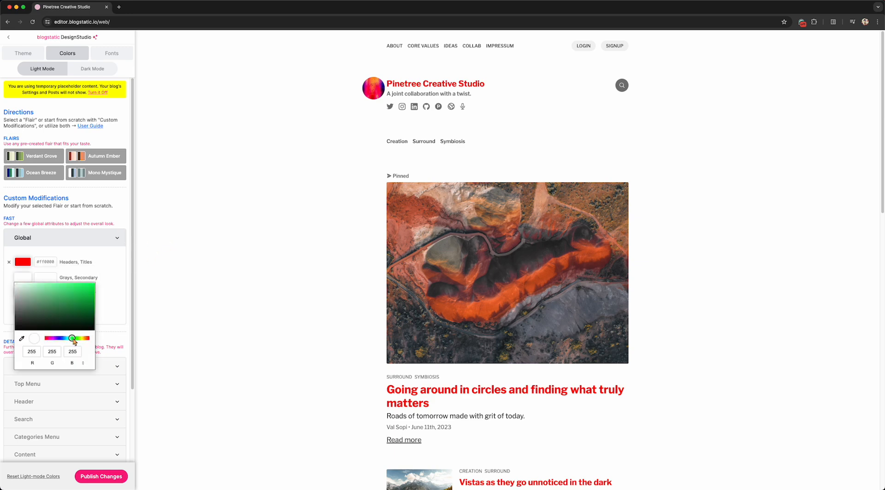
left_click_drag(78, 309, 87, 264)
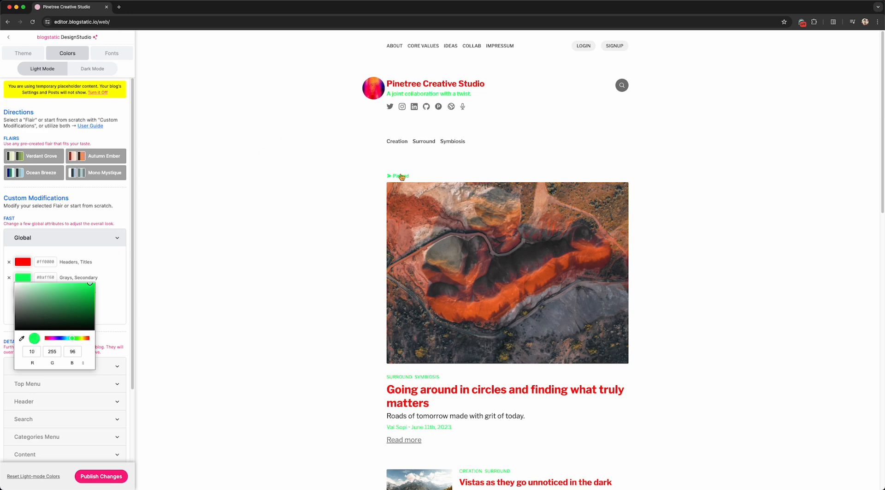
left_click(273, 388)
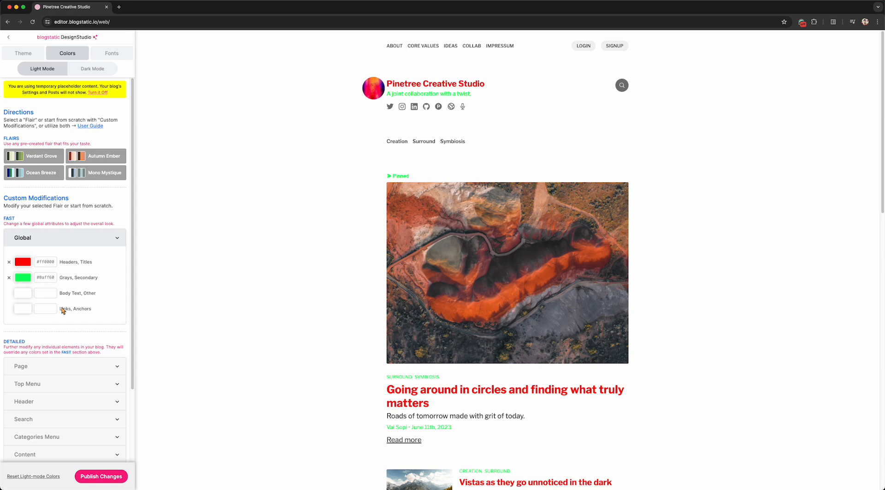
- Set the global Body Text, Other color to blue, #002aff
left_click(22, 292)
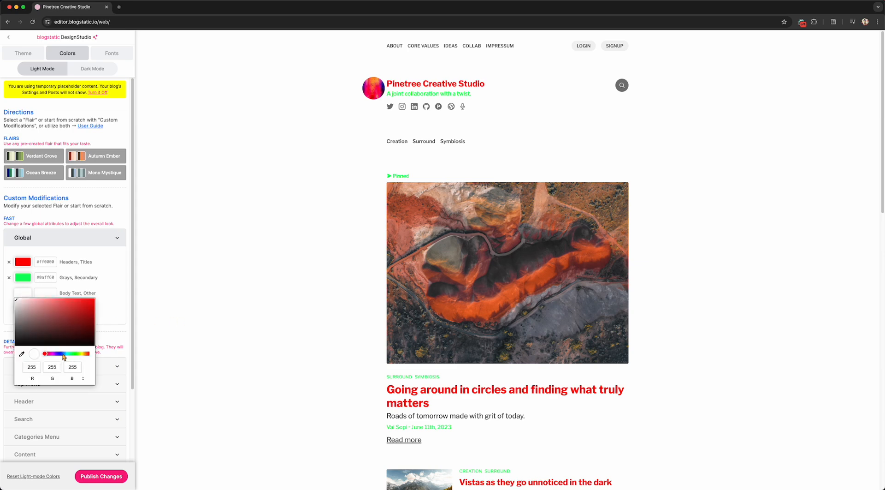
left_click(62, 354)
left_click_drag(78, 319, 118, 279)
- Open the pinned post "Going around in circles and finding what truly matters" and examine the custom colors in its text
scroll(264, 284, "down", 1)
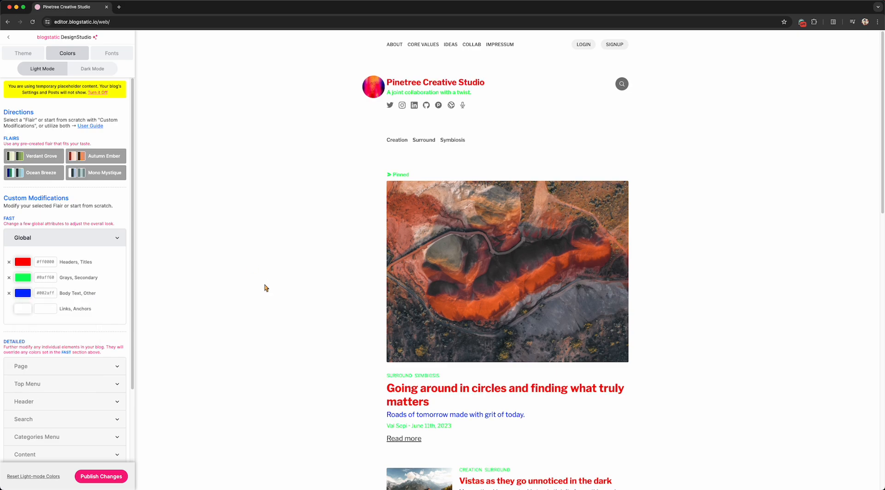
scroll(395, 402, "down", 3)
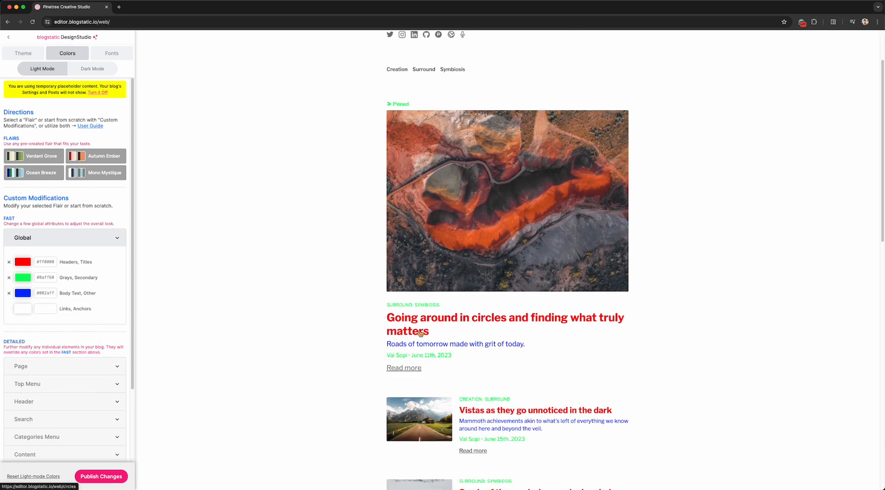
left_click(420, 333)
scroll(477, 385, "down", 10)
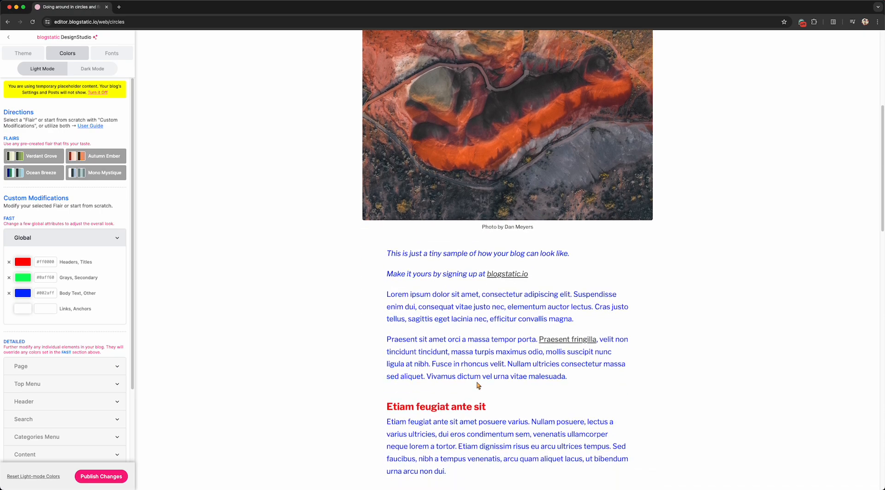
- Return to the blog's home page and set the global Links, Anchors color to magenta, #ff00ea
scroll(478, 385, "up", 6)
left_click(440, 86)
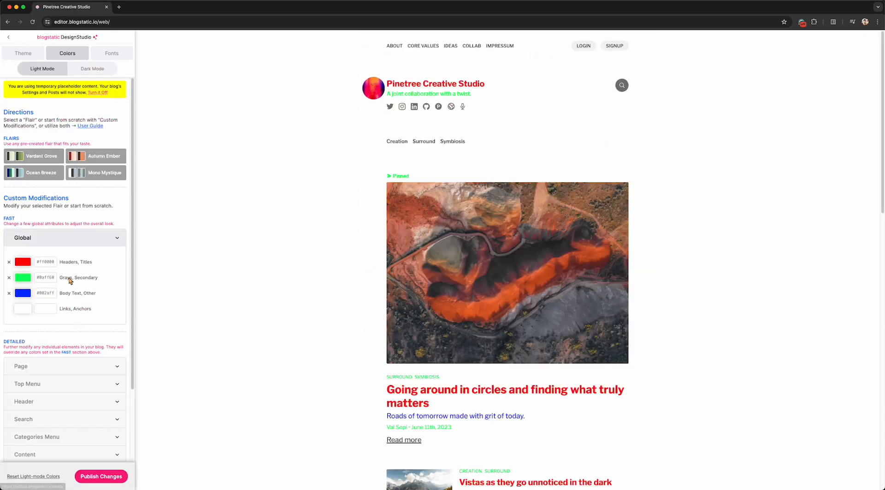
left_click(23, 309)
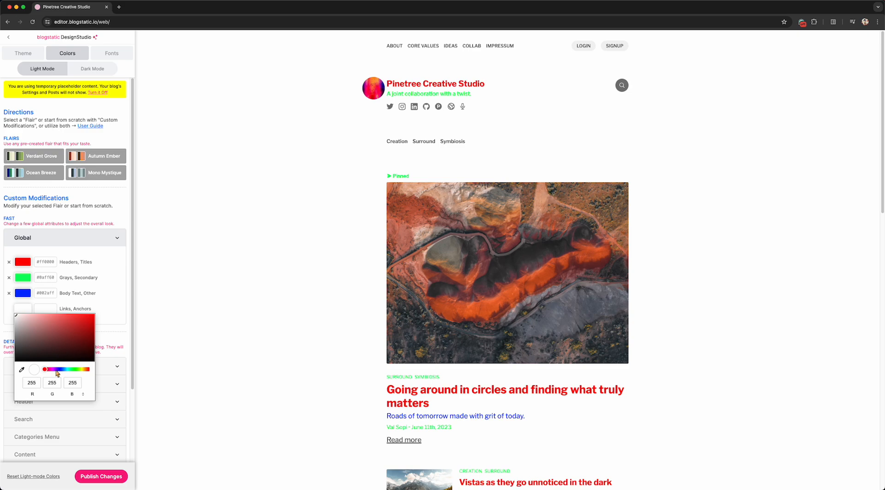
left_click(52, 369)
left_click_drag(60, 350, 116, 303)
scroll(372, 378, "down", 3)
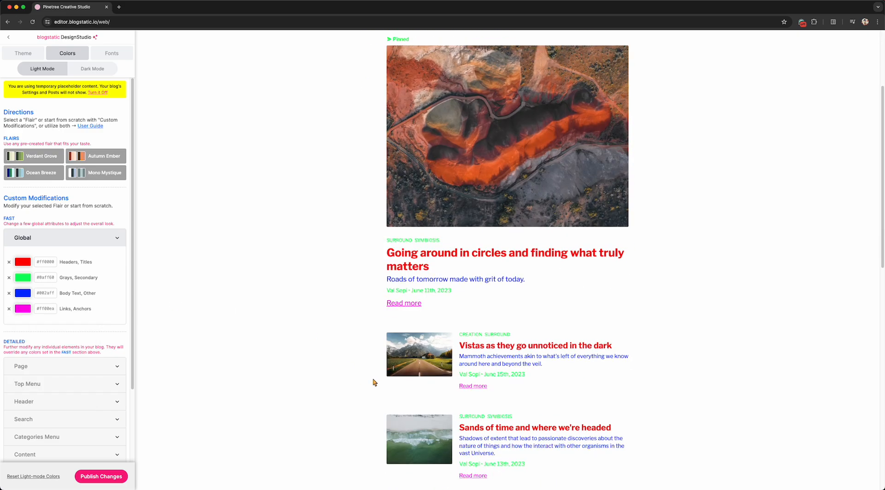
scroll(490, 399, "down", 1)
left_click(484, 400)
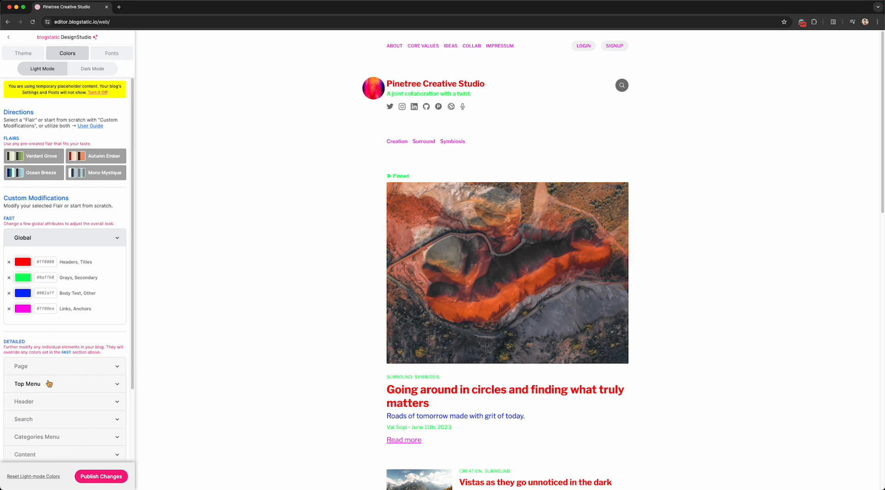
- Clear all four global color overrides: Links, Anchors; Body Text, Other; Grays, Secondary; and Headers, Titles, and collapse the Global section
left_click(9, 308)
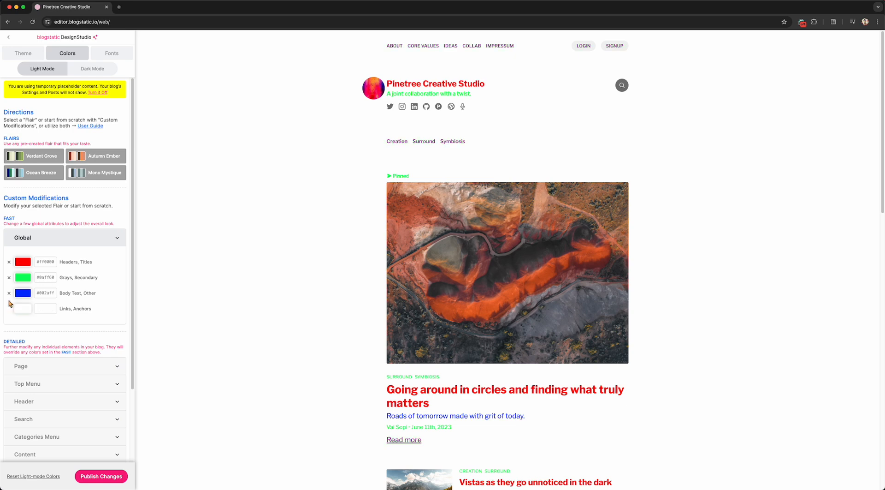
left_click(9, 293)
left_click(9, 277)
left_click(9, 262)
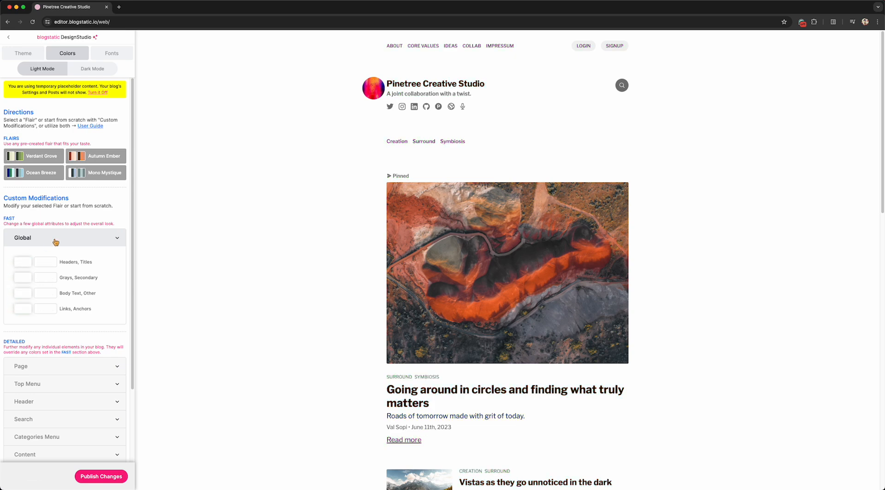
left_click(54, 238)
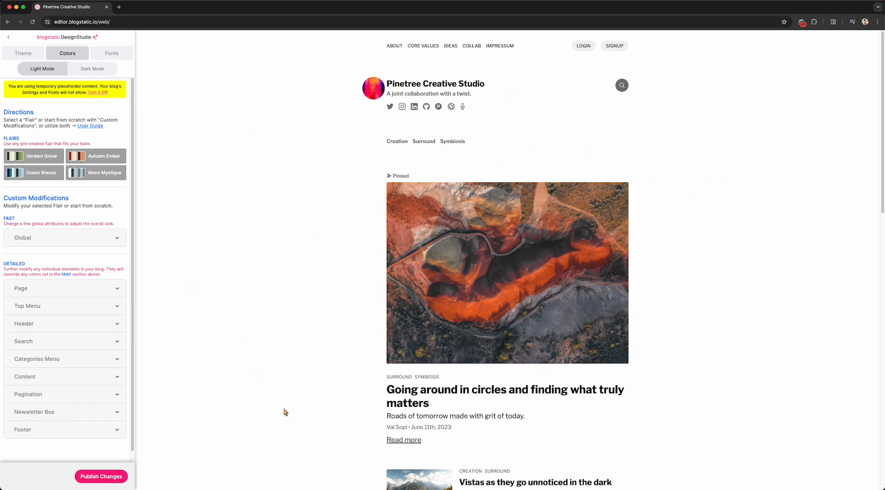
- Set the Page section's Back Color to a very light pink, #fff5f5
left_click(86, 294)
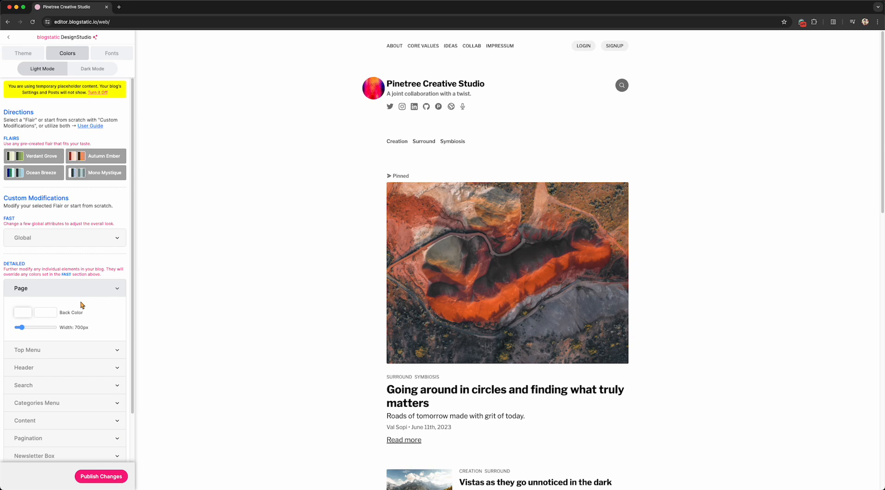
left_click(24, 315)
left_click_drag(51, 324, 20, 312)
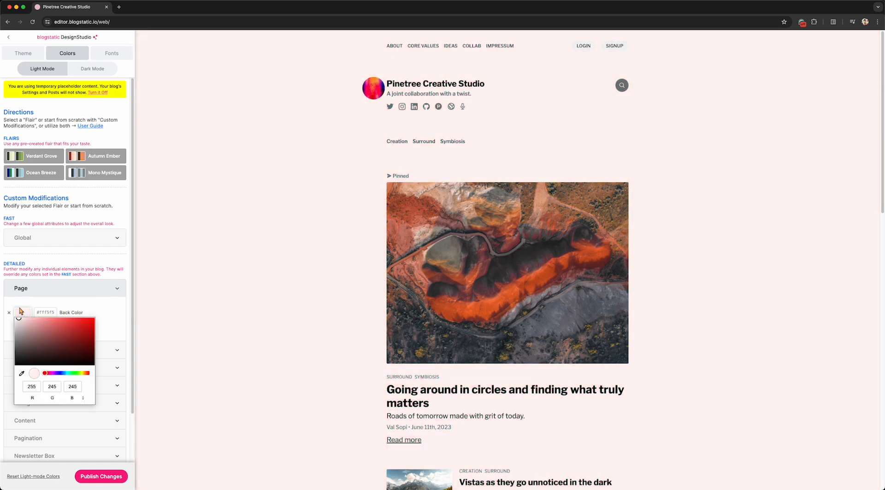
left_click(169, 301)
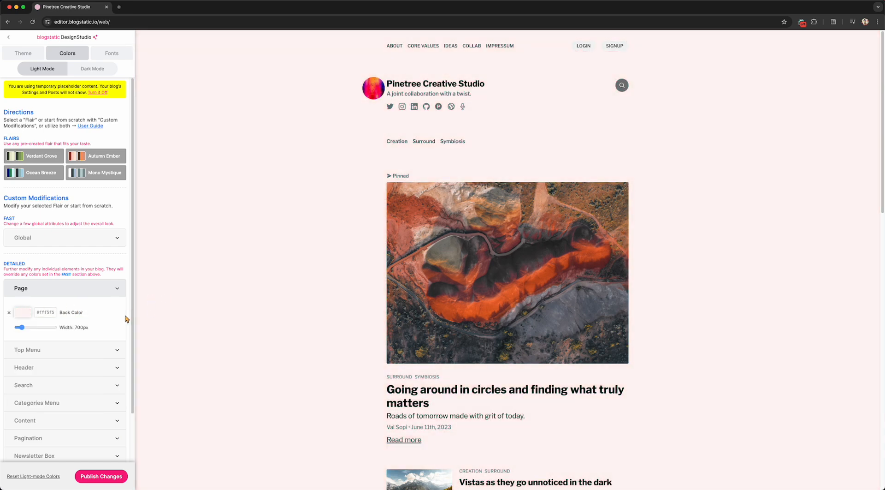
- Try a black Back Color and a wider Width in the Page settings, and revert both
triple_click(40, 314)
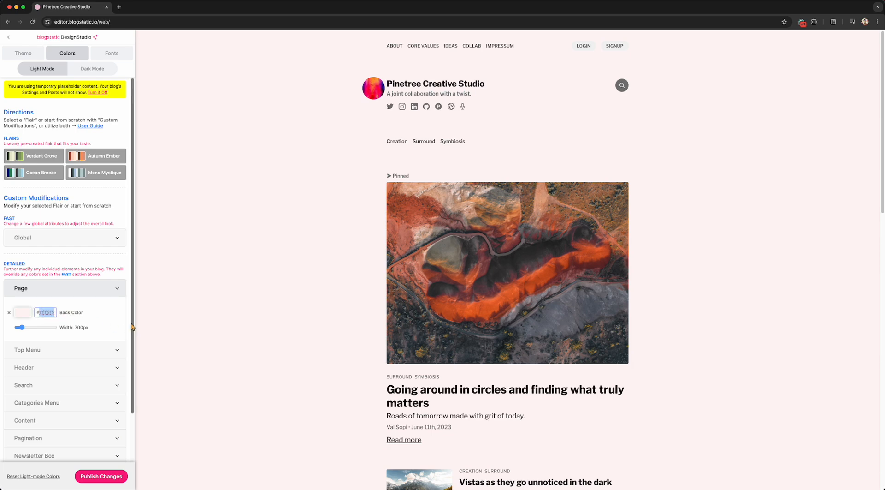
type("#0")
type("00000")
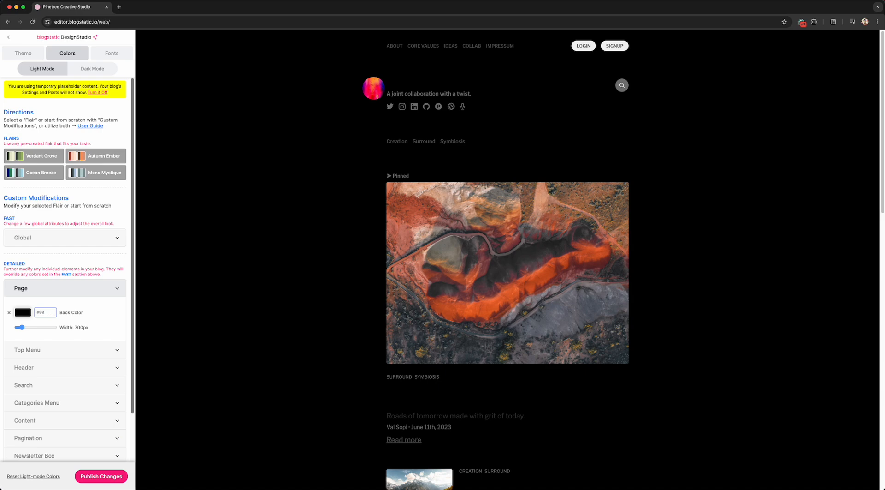
key("super+z")
key("super+z")
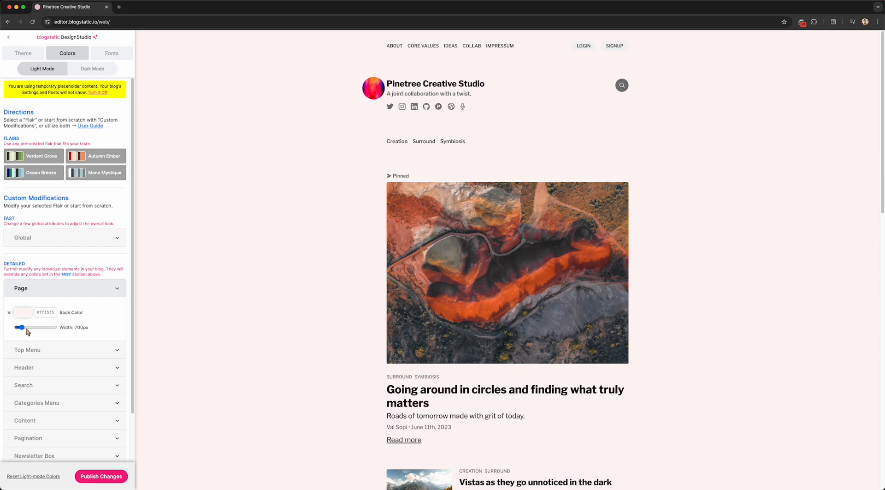
left_click_drag(20, 326, 26, 328)
left_click(10, 327)
- Set the Top Menu's Back Color to dusty pink, #e1a8a8
left_click(67, 349)
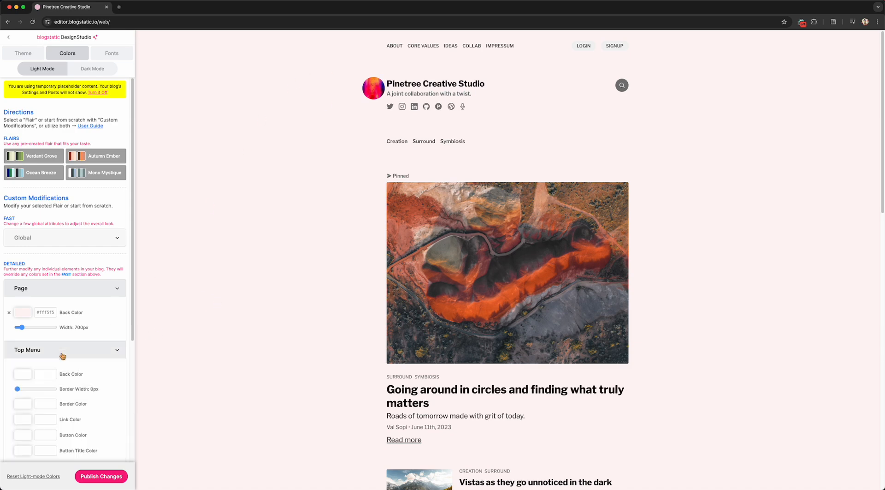
scroll(73, 350, "down", 2)
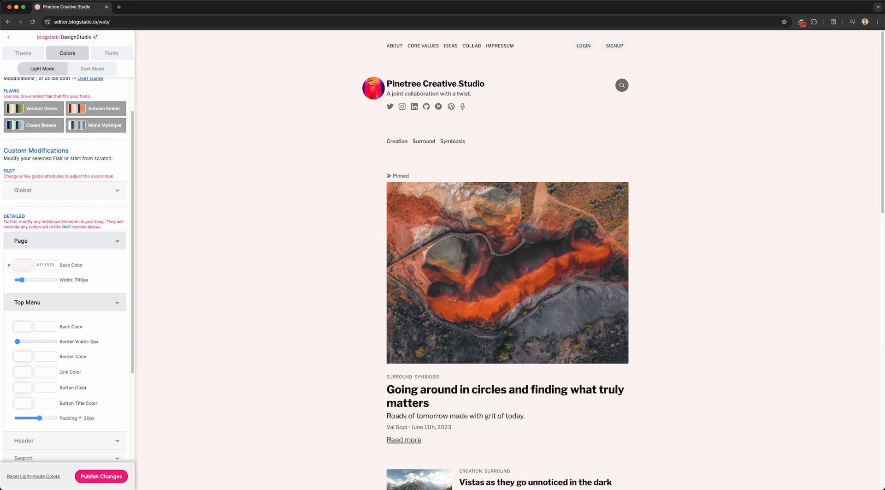
scroll(255, 296, "down", 1)
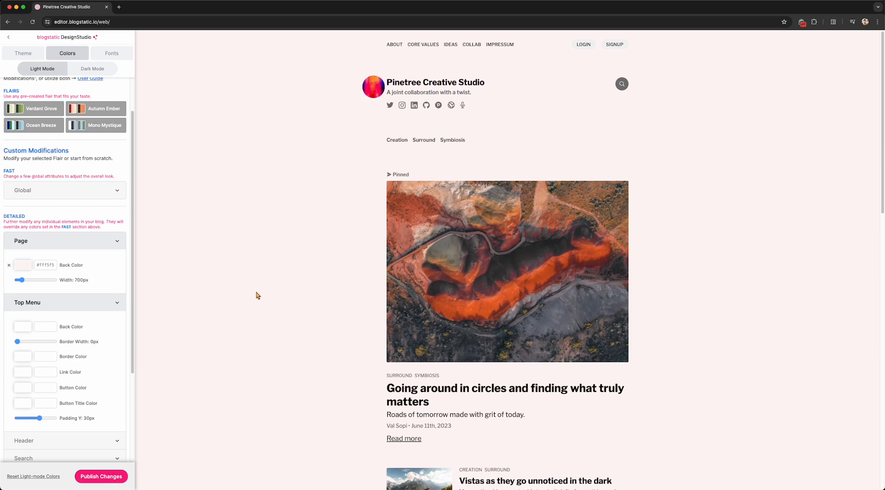
left_click(22, 327)
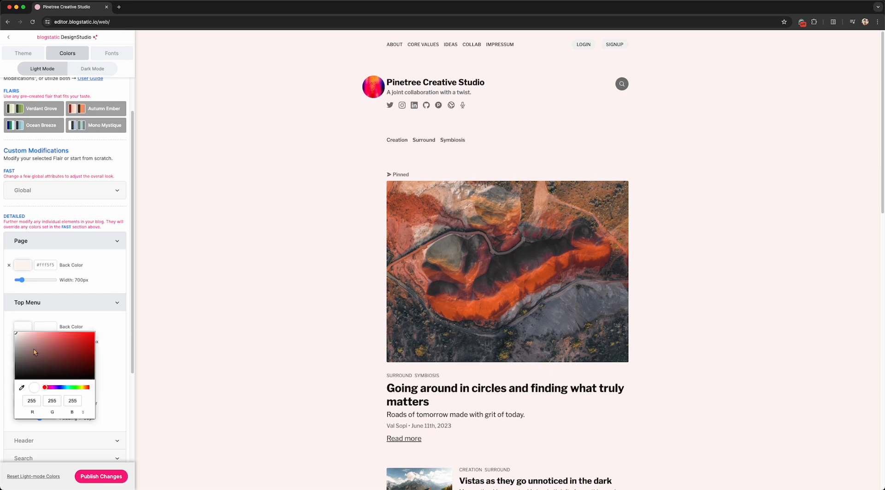
mouse_move(36, 353)
left_mouse_down()
mouse_move(79, 353)
mouse_move(35, 338)
left_mouse_up()
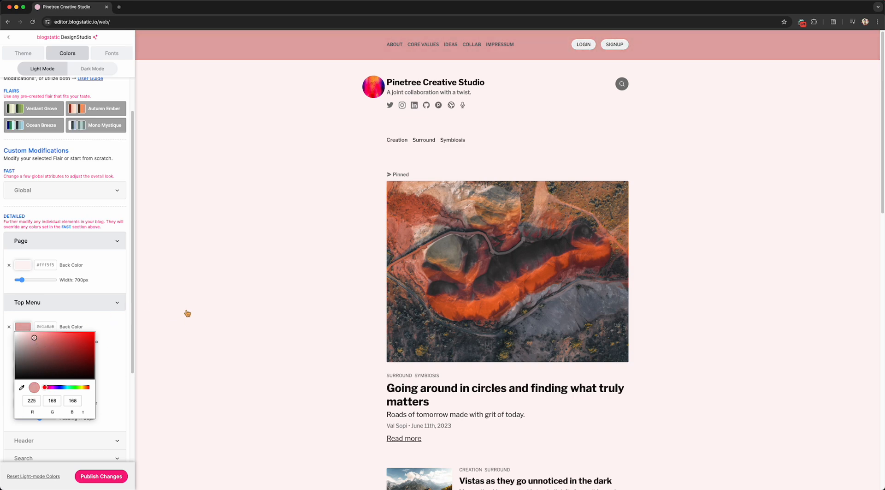
left_click(170, 327)
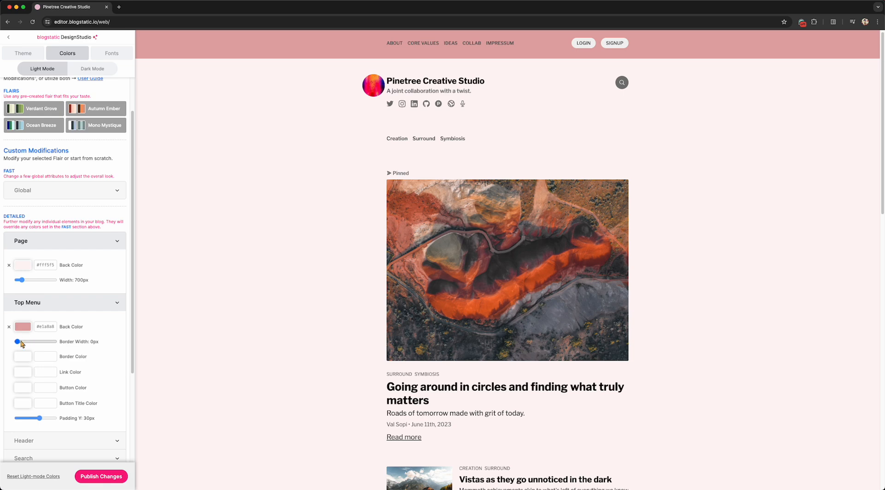
- Give the Top Menu a 3px border in bright green, #00ff40
left_click_drag(20, 344, 30, 344)
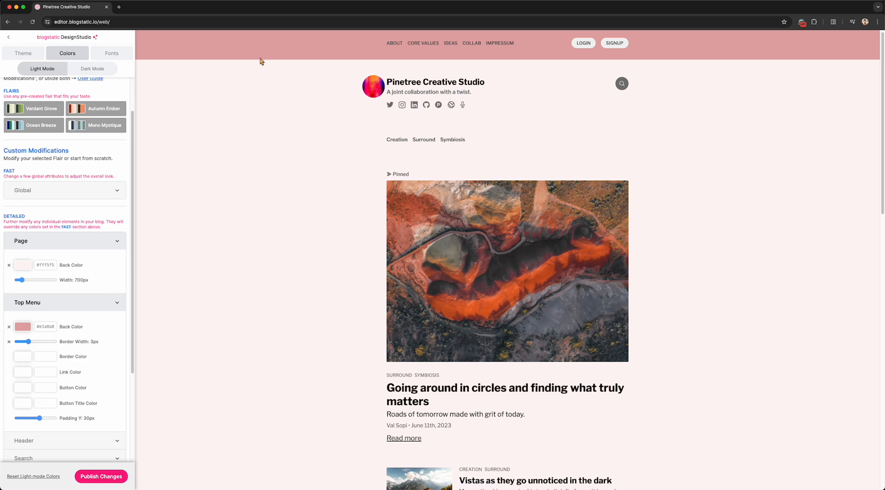
left_click(23, 361)
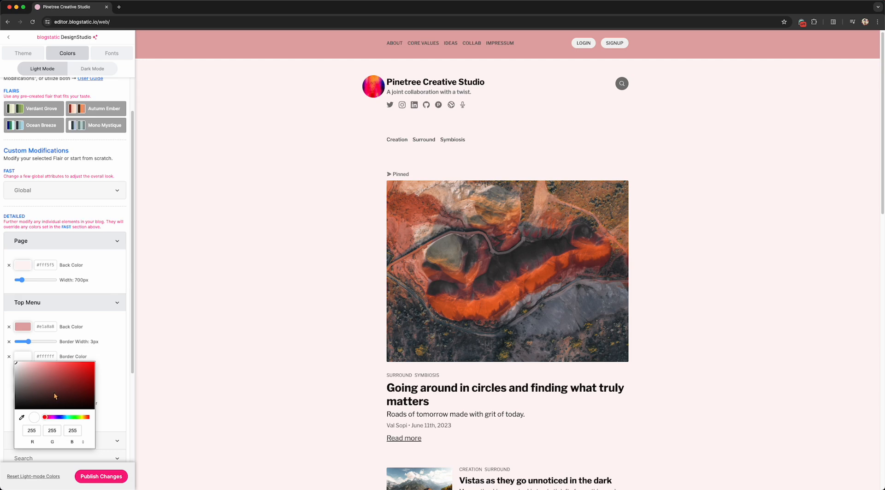
left_click(73, 417)
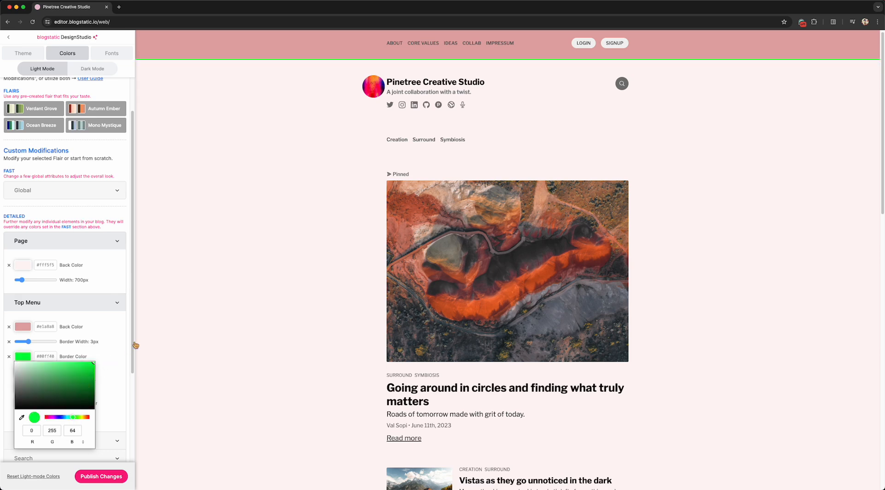
left_click(235, 293)
- Set the Top Menu's Link Color to bright green, #00ff2a
scroll(23, 355, "down", 2)
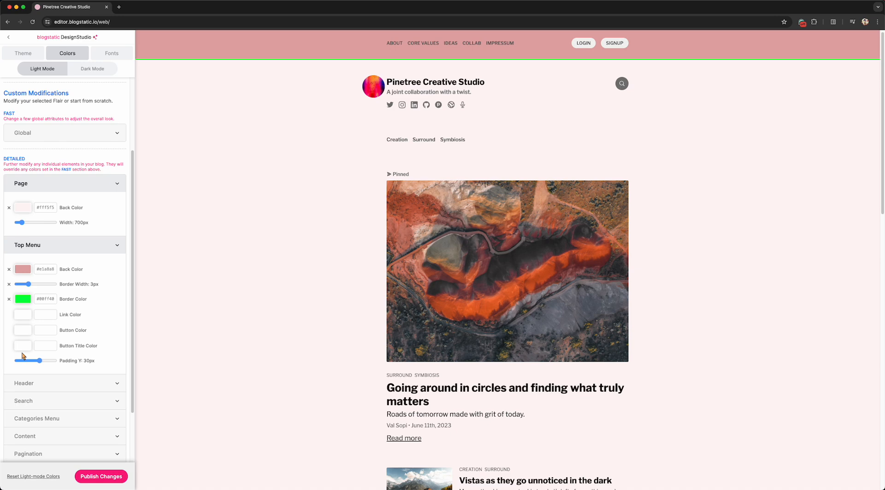
left_click(23, 315)
left_click_drag(76, 376, 73, 377)
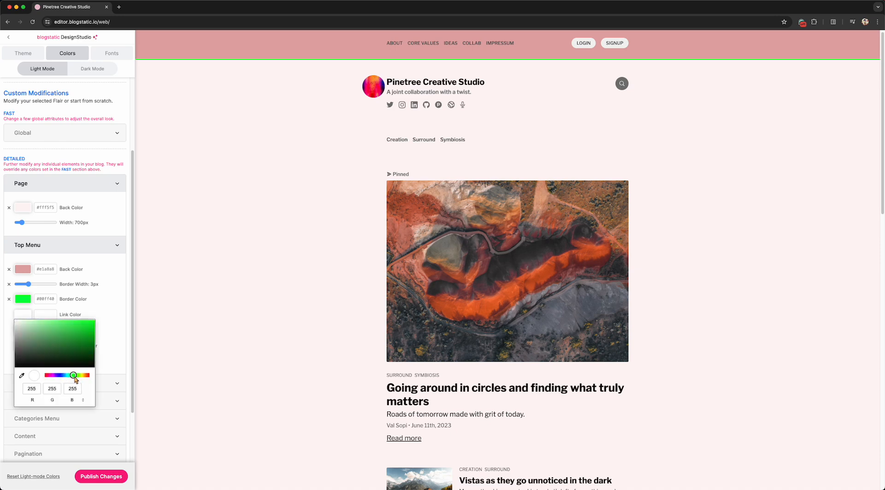
left_click_drag(89, 332, 98, 317)
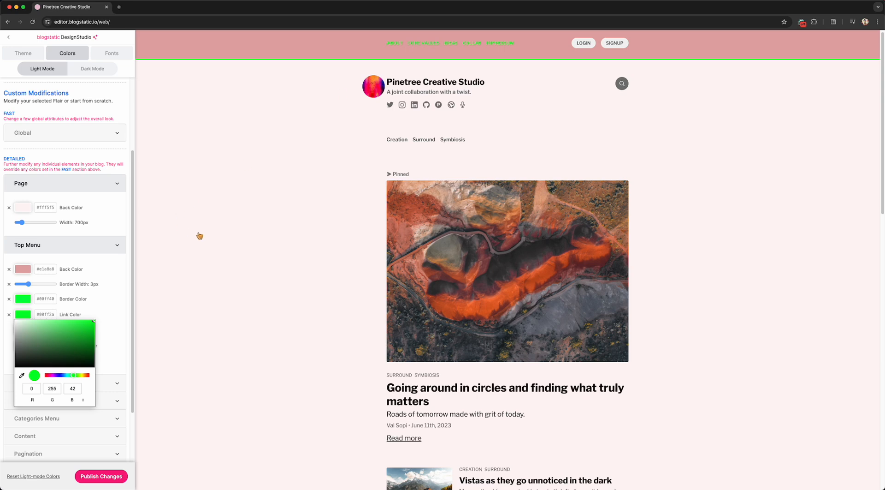
left_click(249, 127)
- Set the Top Menu's Button Color to blue, #0011ff
left_click(24, 332)
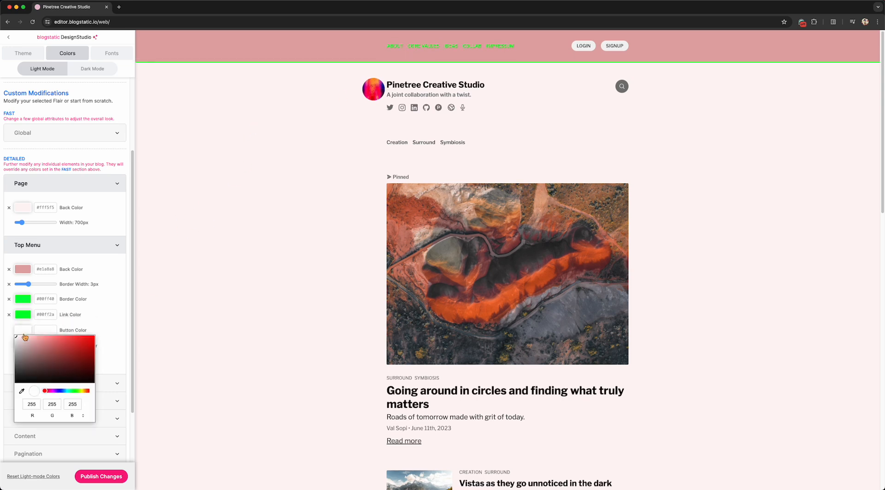
left_click(67, 396)
left_click(94, 336)
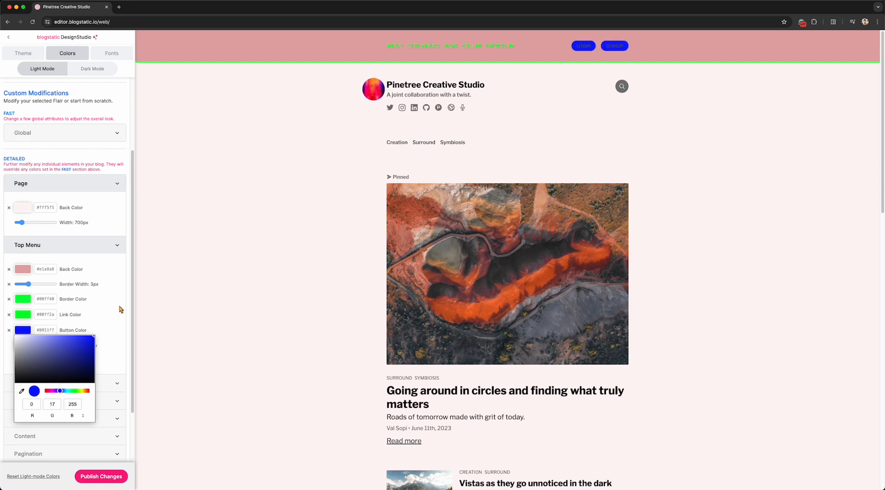
left_click(42, 325)
left_click(24, 349)
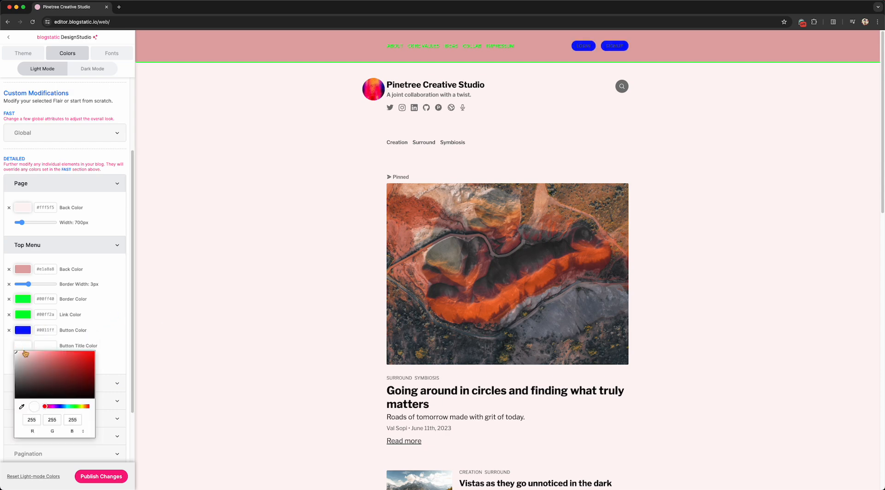
left_click_drag(45, 378, 10, 344)
left_click(10, 347)
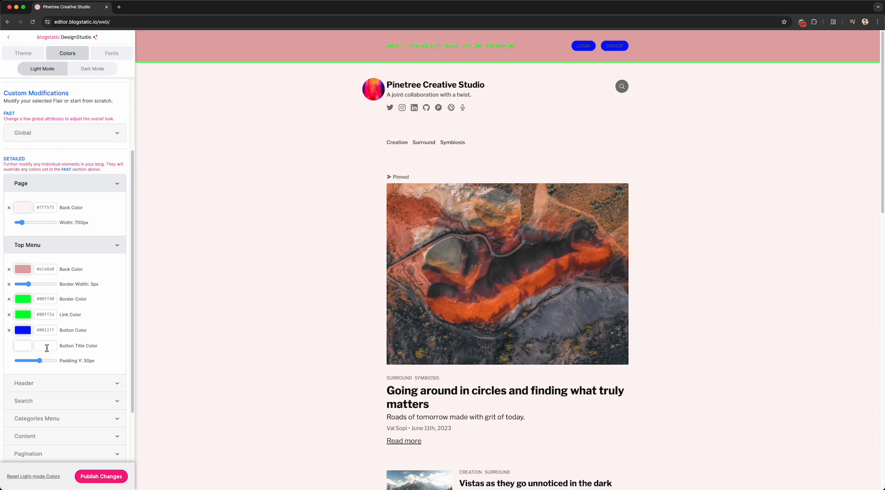
- Set the Top Menu's Button Title Color to white, #ffffff, and its Padding Y to 21px
left_click(22, 349)
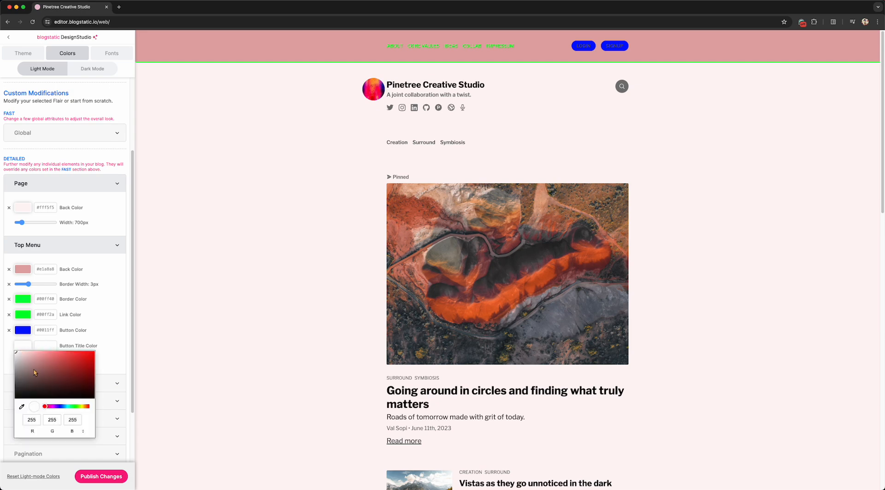
left_click(184, 303)
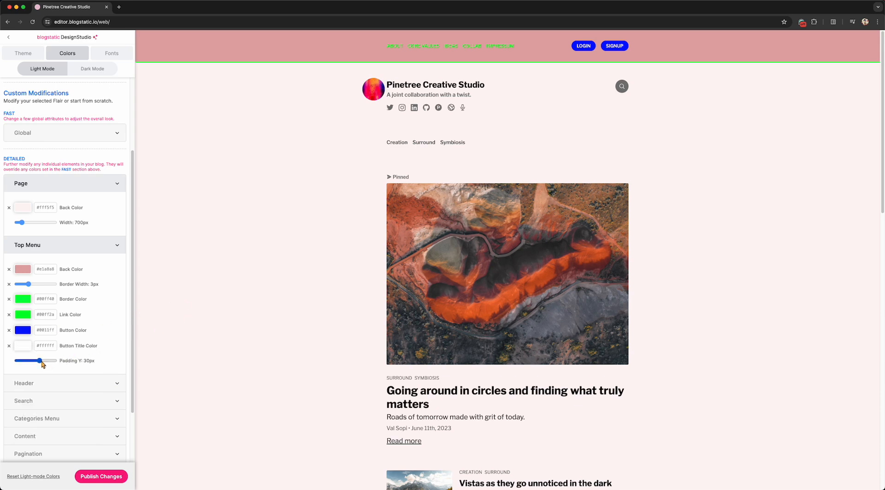
mouse_move(41, 363)
left_mouse_down()
mouse_move(24, 362)
mouse_move(33, 362)
left_mouse_up()
scroll(184, 330, "down", 3)
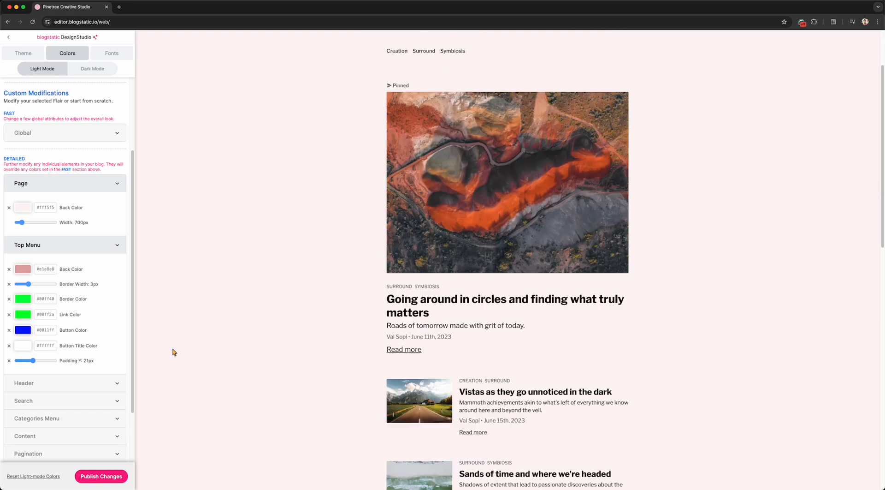
scroll(213, 356, "up", 3)
- Expand the Header section and look through its color, border, logo and padding options
left_click(44, 383)
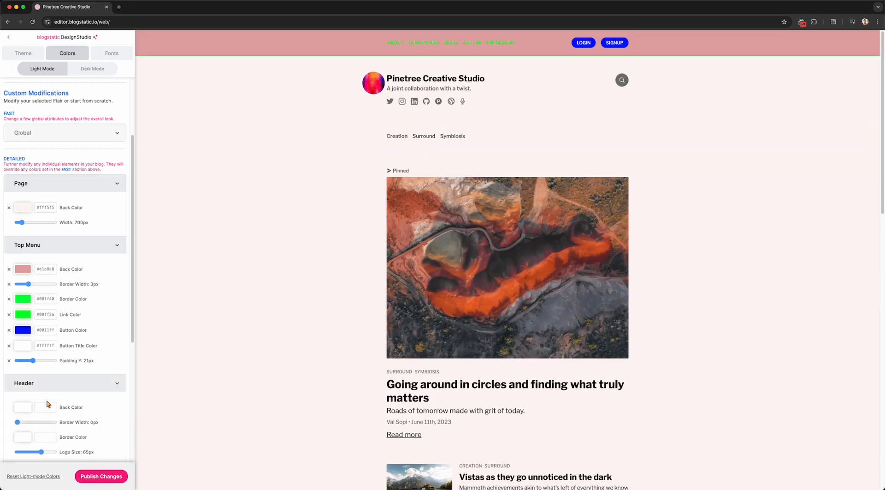
scroll(43, 370, "down", 1)
scroll(42, 370, "down", 1)
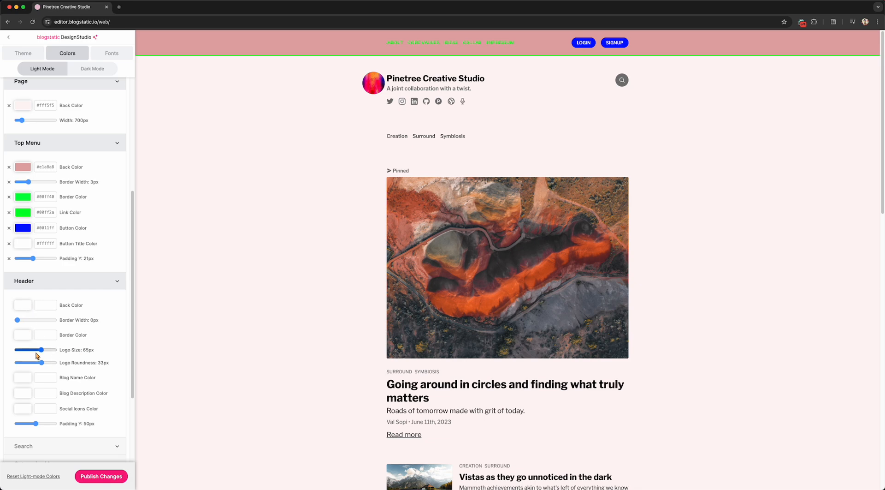
scroll(49, 251, "up", 3)
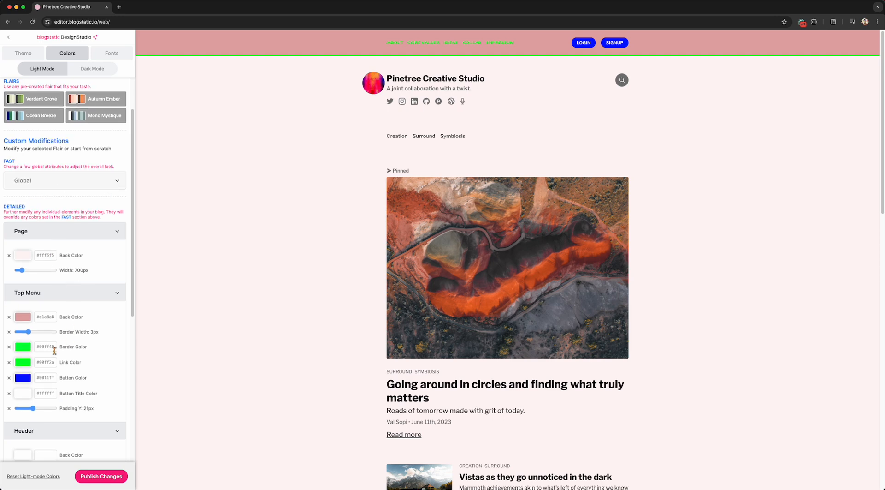
- Set the Header's Logo Size to 38px and its Logo Roundness to 3px
scroll(54, 350, "down", 3)
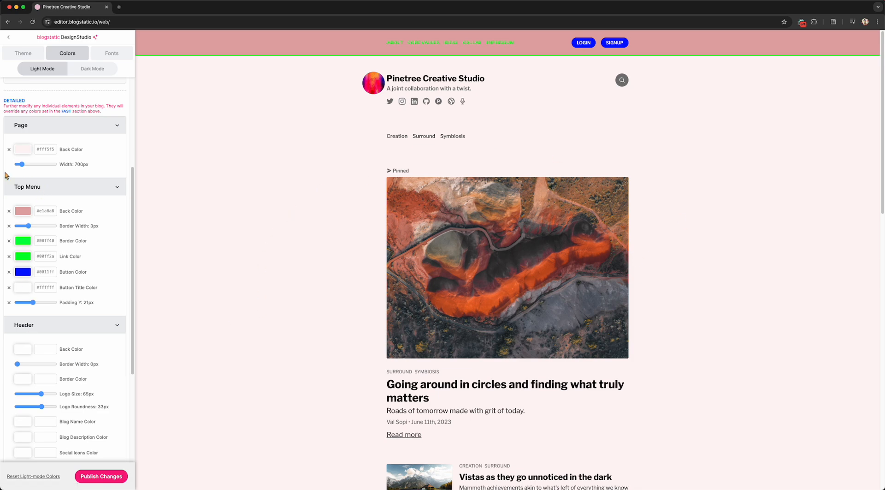
scroll(54, 328, "down", 2)
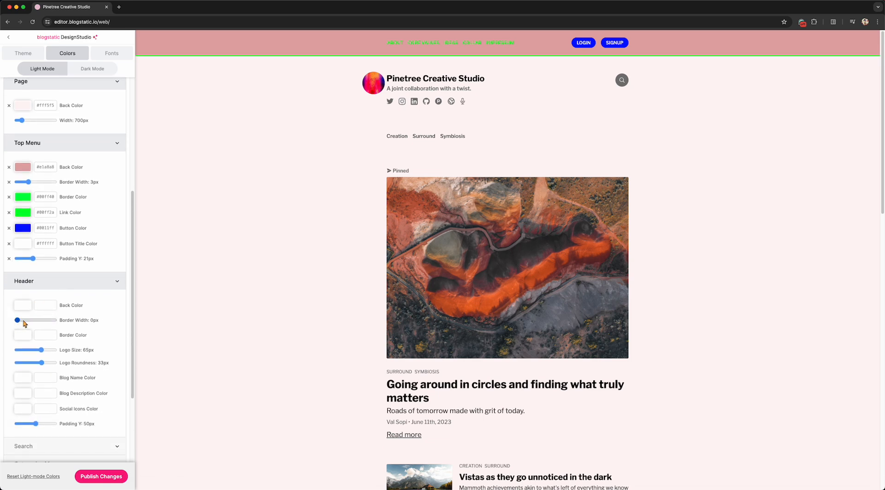
left_click_drag(42, 349, 20, 364)
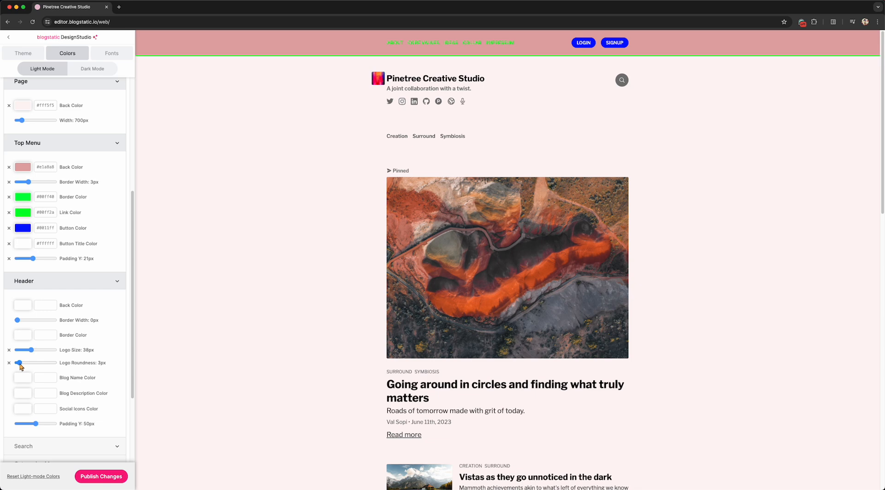
- Set the Header's Back Color to bright green, #24ff32, and its Padding Y to 32px
left_click(25, 309)
left_click_drag(35, 331, 54, 336)
left_click(74, 366)
left_click(84, 311)
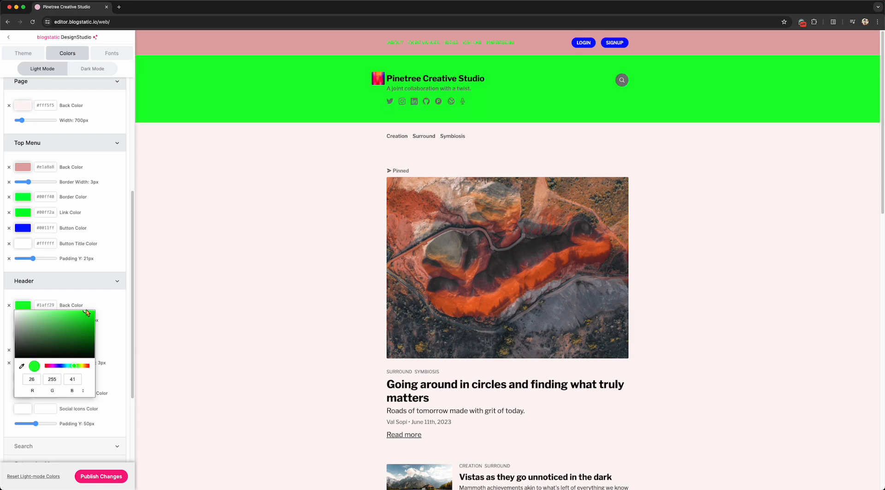
left_click(183, 340)
scroll(183, 340, "down", 1)
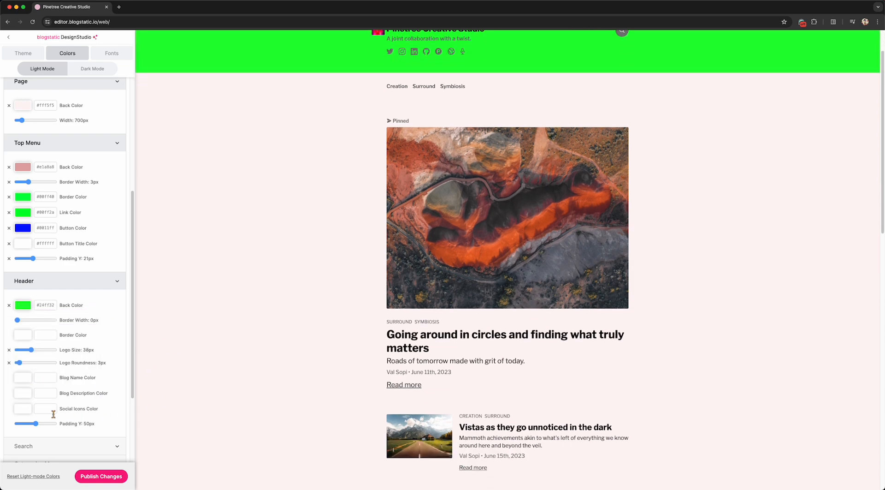
left_click_drag(36, 424, 29, 423)
scroll(194, 365, "up", 1)
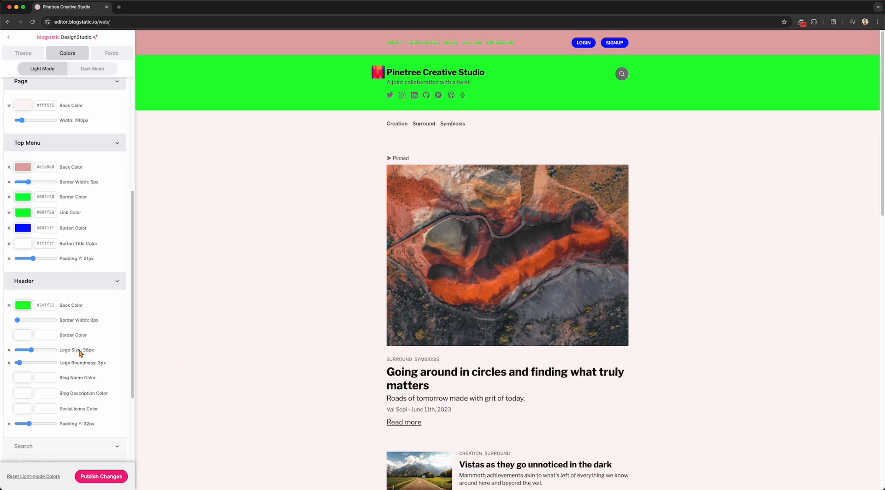
- Set the Header's Social Icons Color to pure red, #ff0000
left_click(25, 409)
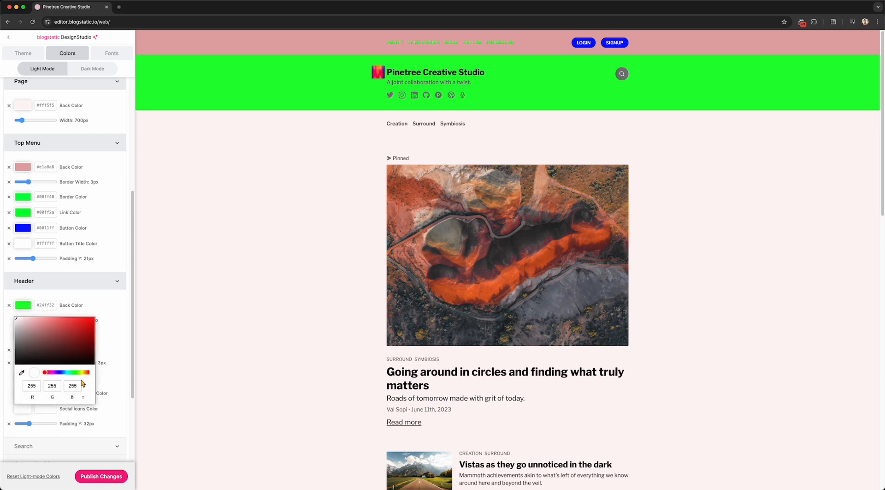
left_click(87, 372)
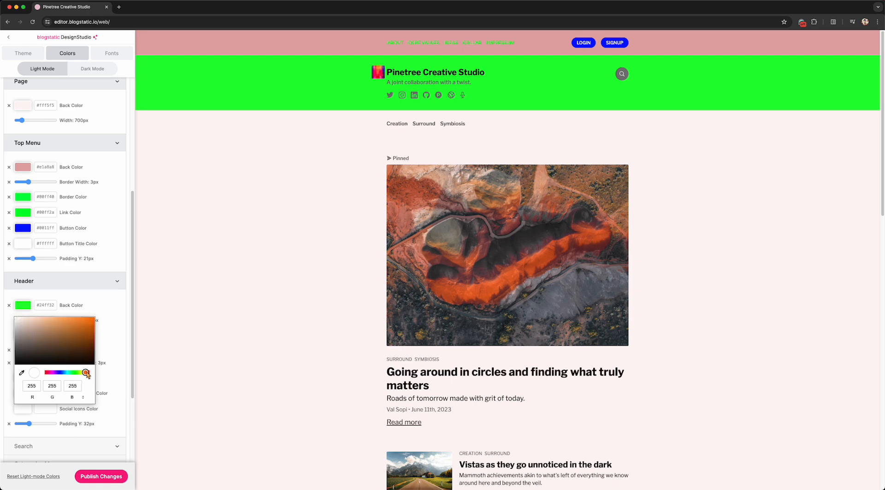
left_click(94, 317)
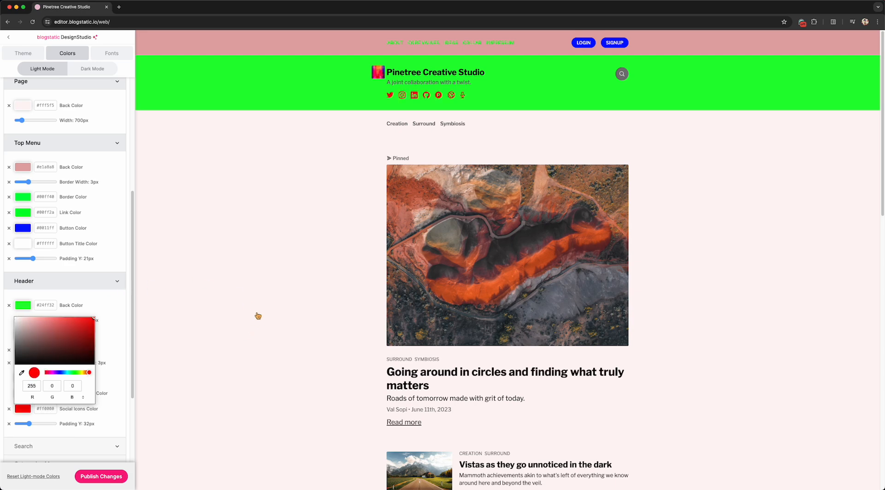
left_click(194, 317)
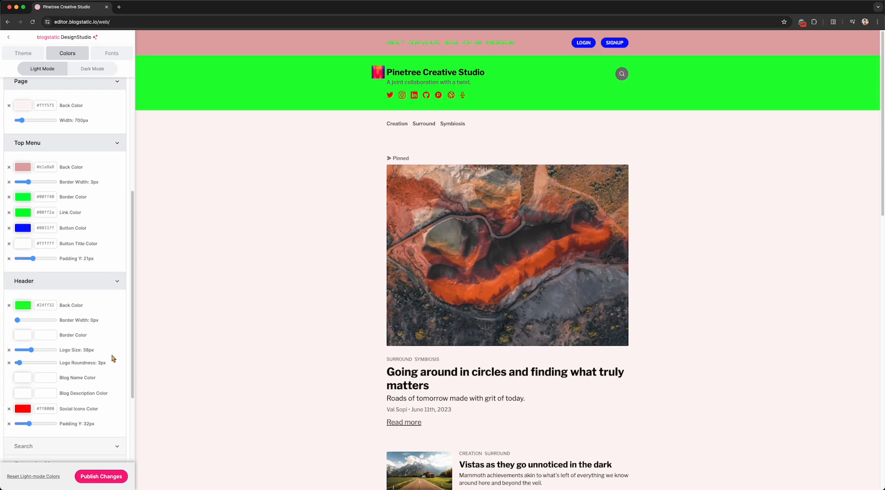
- Expand the Search section and set its Back Color to black, #000000
scroll(113, 358, "down", 3)
left_click(20, 384)
left_click(22, 406)
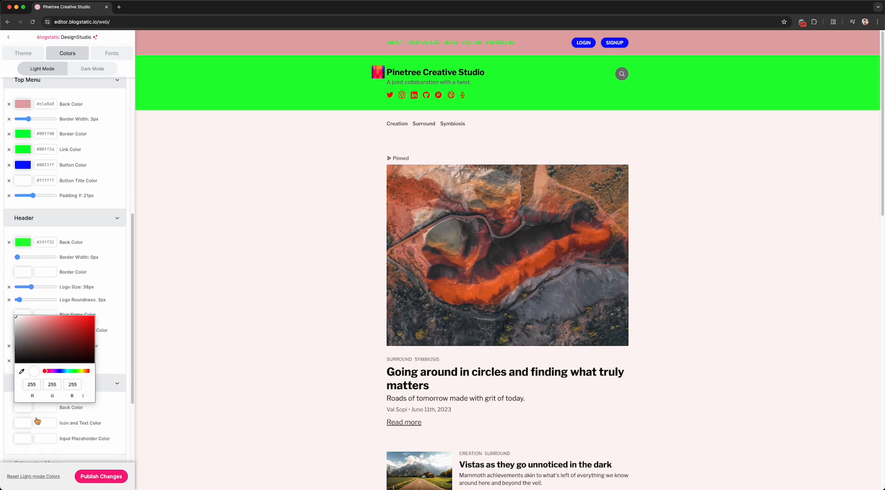
left_click_drag(40, 345, 118, 398)
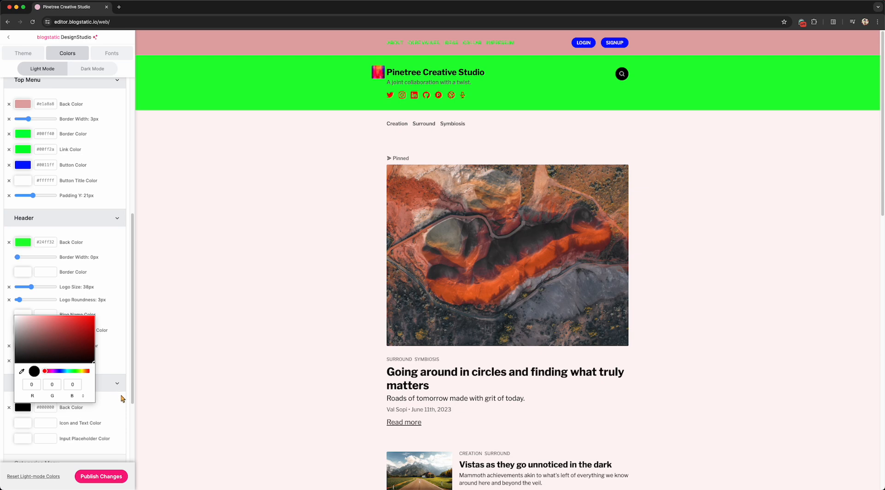
left_click(199, 358)
scroll(38, 422, "down", 1)
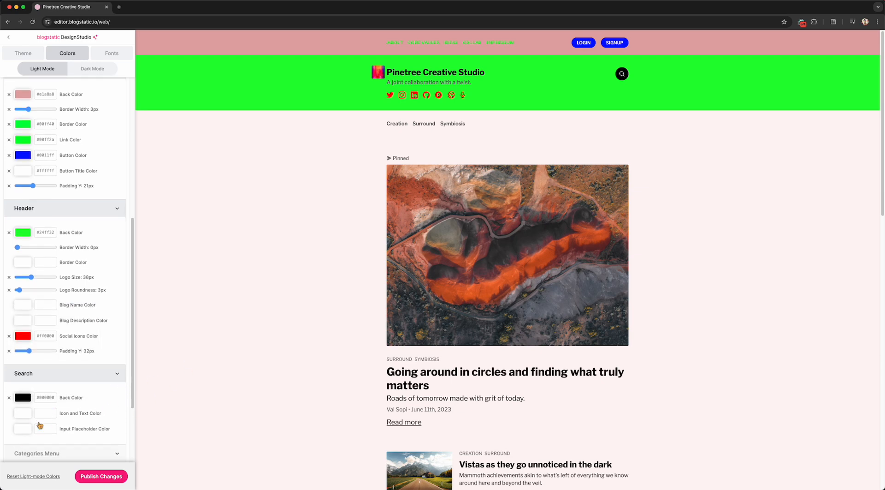
- Try out the search field in the blog preview by entering 123 and clearing it again
left_click(622, 73)
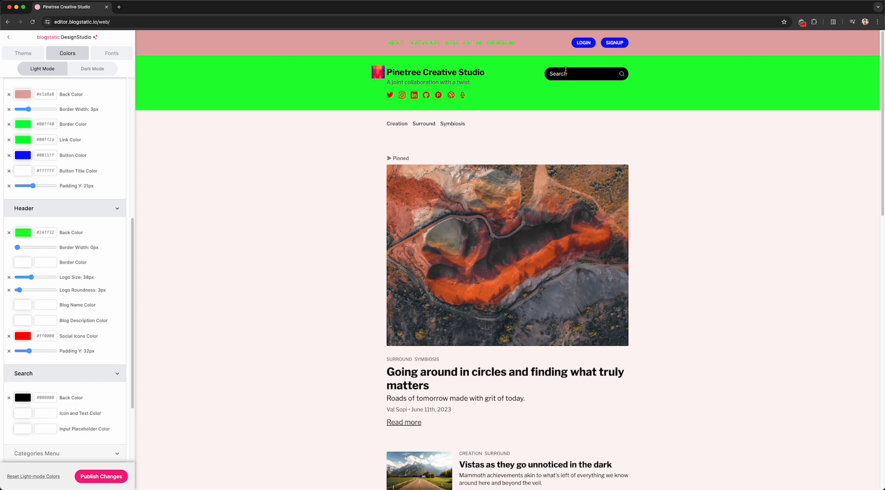
type("123")
key("BackSpace")
key("BackSpace")
key("BackSpace")
- Set the Search section's Input Placeholder Color to bright green, #04ff00, and check it in the preview's search field
left_click(28, 429)
left_click(75, 392)
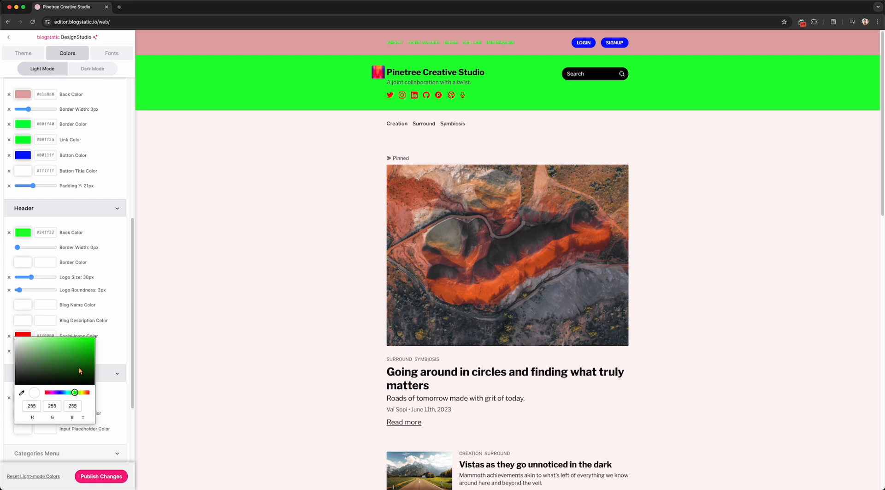
left_click(607, 78)
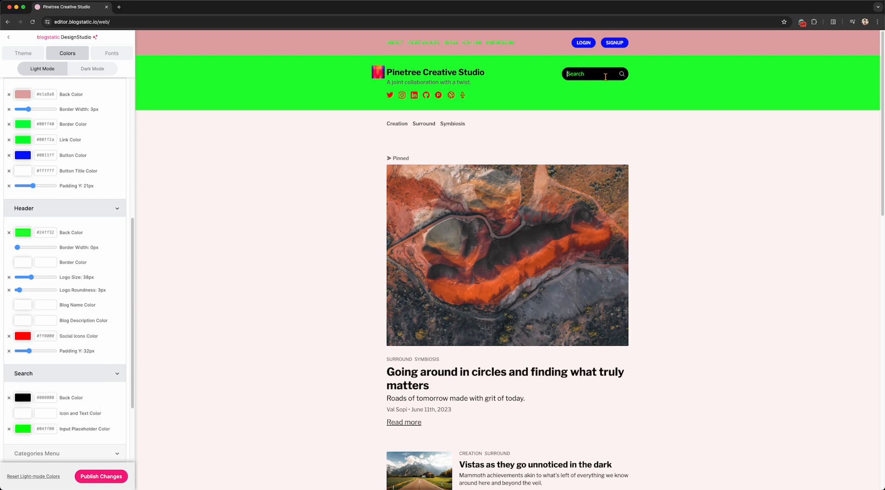
left_click(211, 291)
- Give the Categories Menu a 1px border in dark red, #884444, and set its Padding Y to 20px
scroll(59, 390, "down", 3)
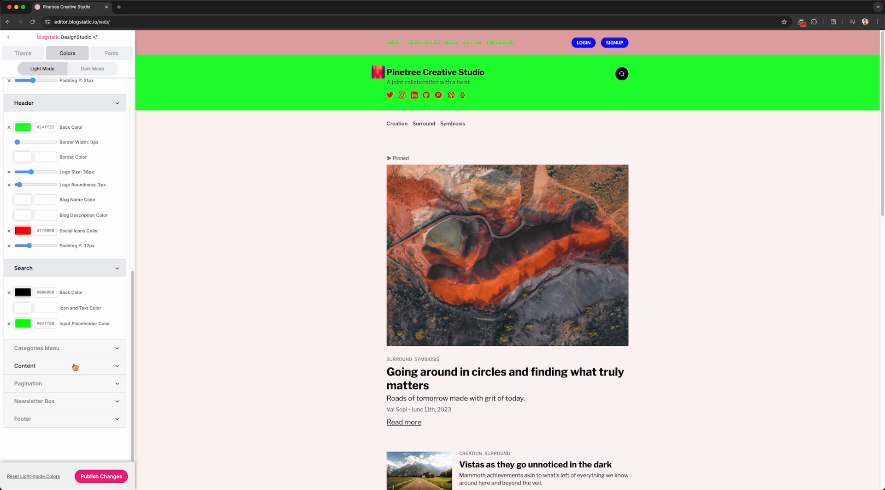
left_click(54, 351)
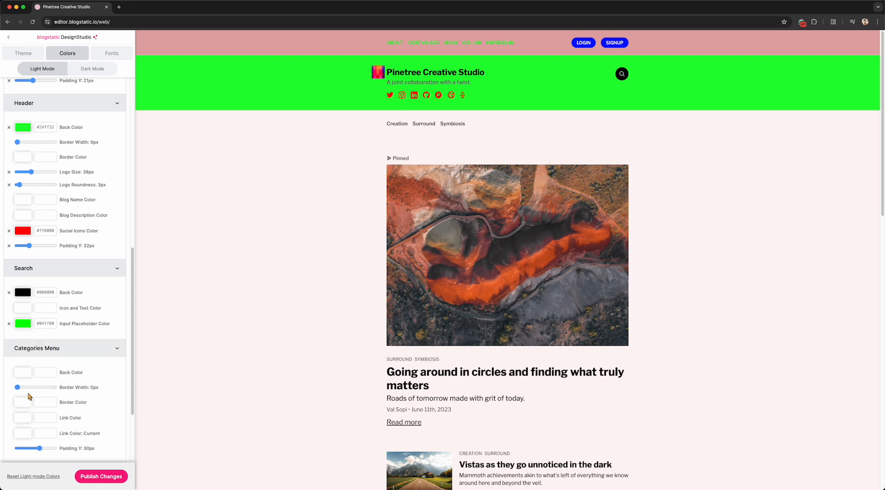
left_click(22, 401)
left_click(54, 333)
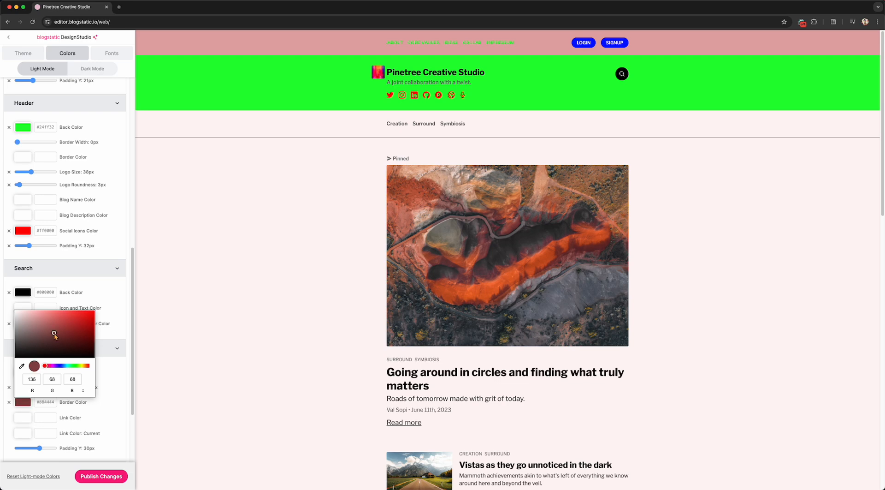
left_click_drag(40, 448, 32, 449)
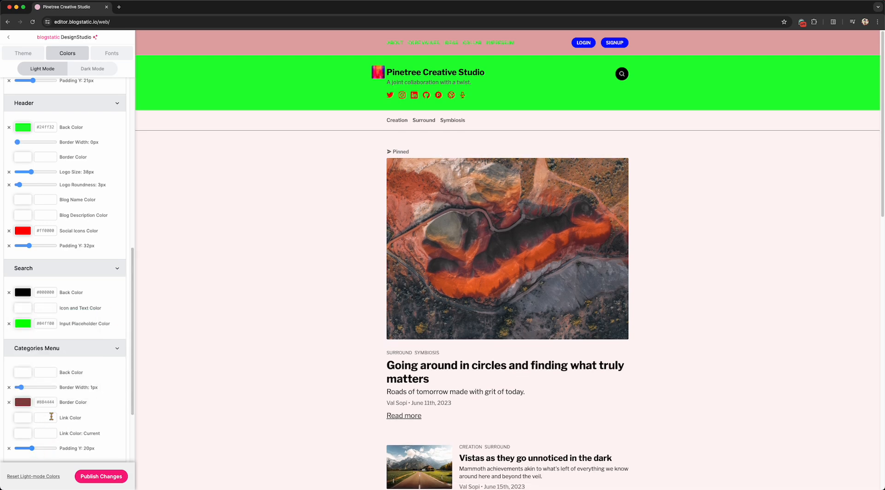
- Set the Categories Menu's Link Color to dark green, #038229
left_click(32, 420)
left_click(67, 381)
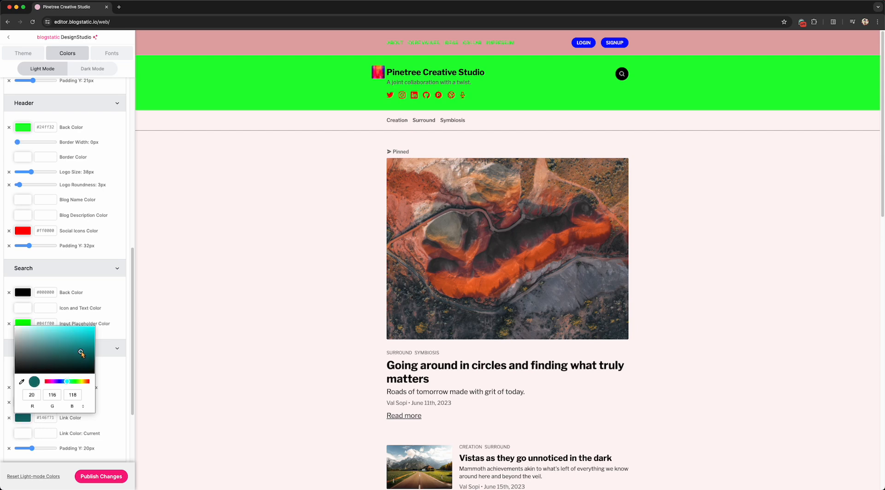
left_click(94, 329)
left_click(72, 381)
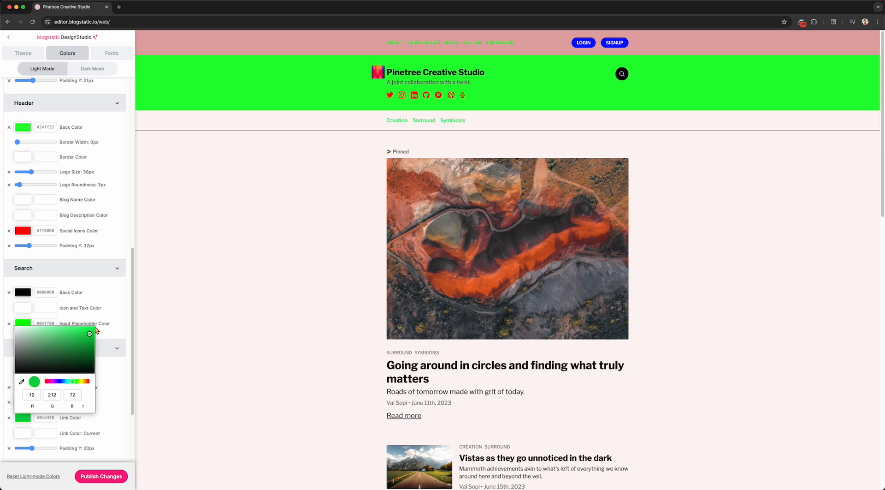
left_click_drag(80, 358, 93, 349)
left_click(246, 281)
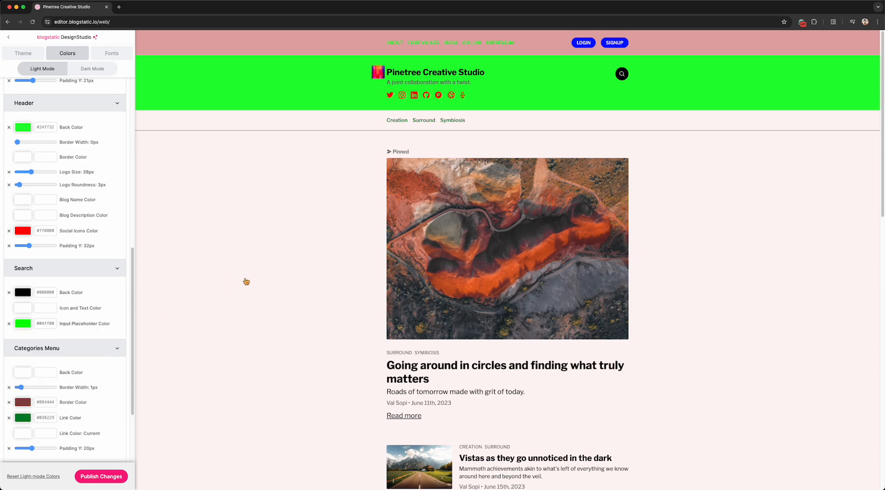
- Expand the Newsletter Box section and set its Padding to 57px
scroll(240, 291, "down", 3)
scroll(387, 362, "down", 10)
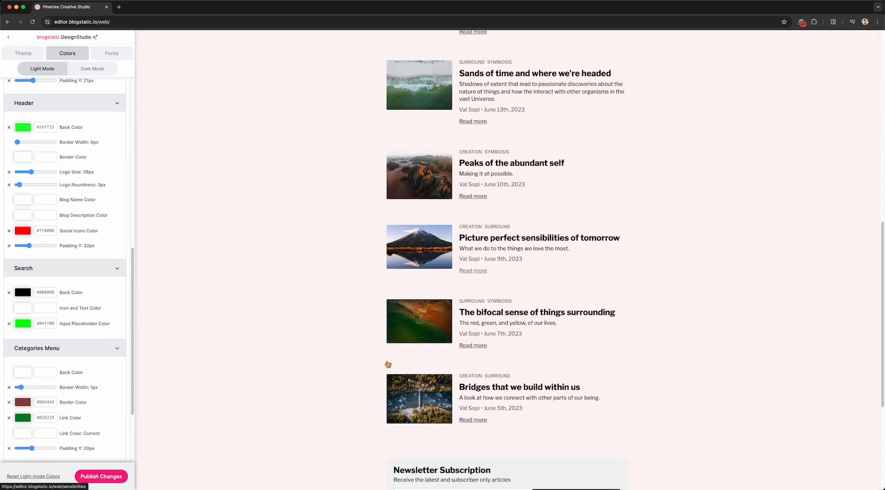
scroll(70, 305, "down", 3)
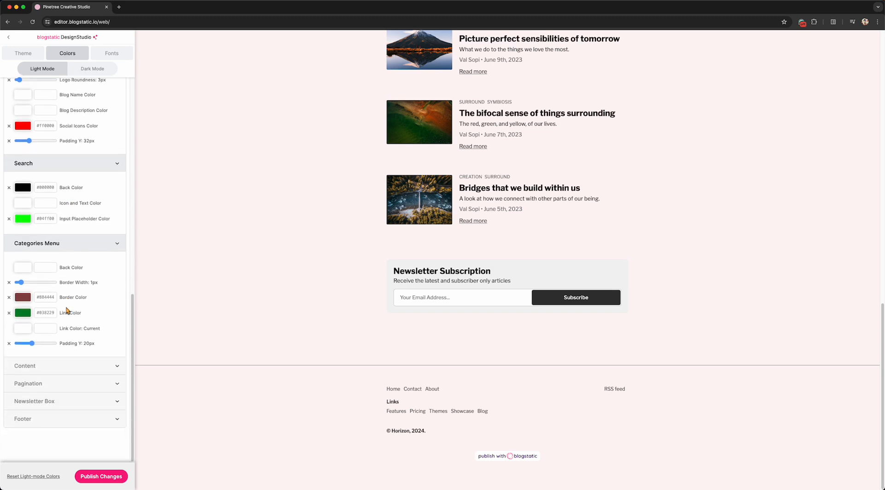
left_click(50, 401)
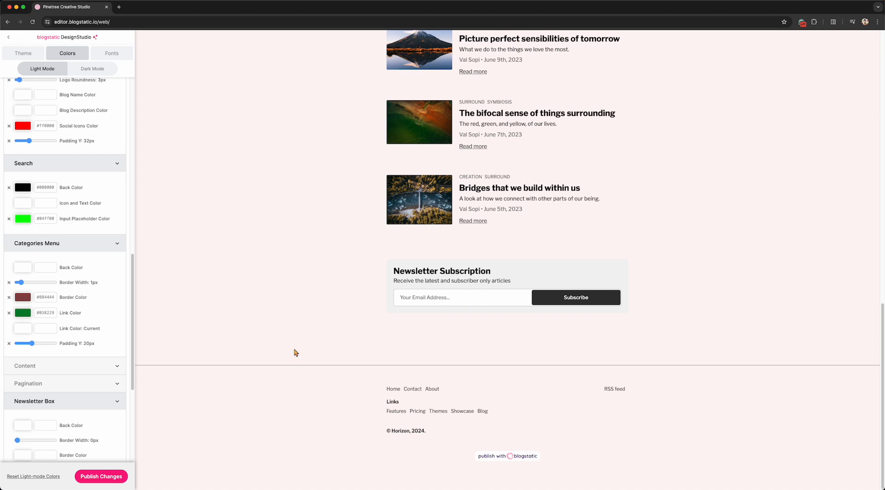
scroll(28, 415, "down", 5)
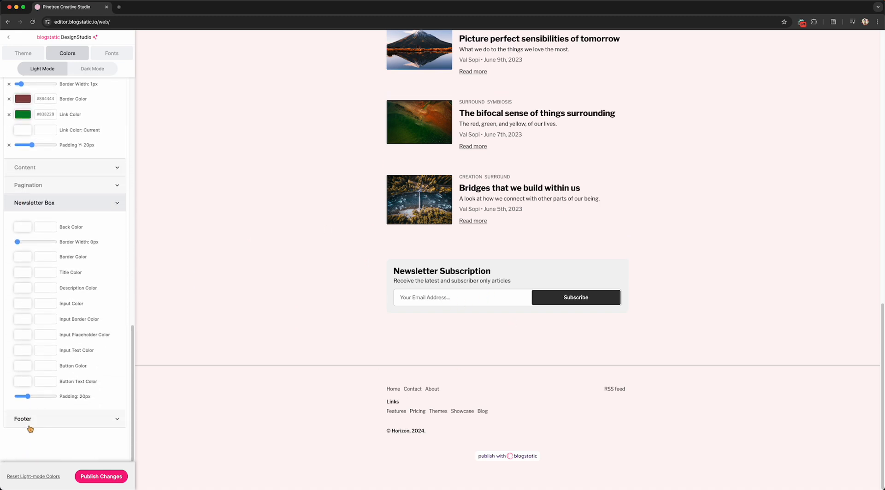
left_click_drag(28, 396, 47, 396)
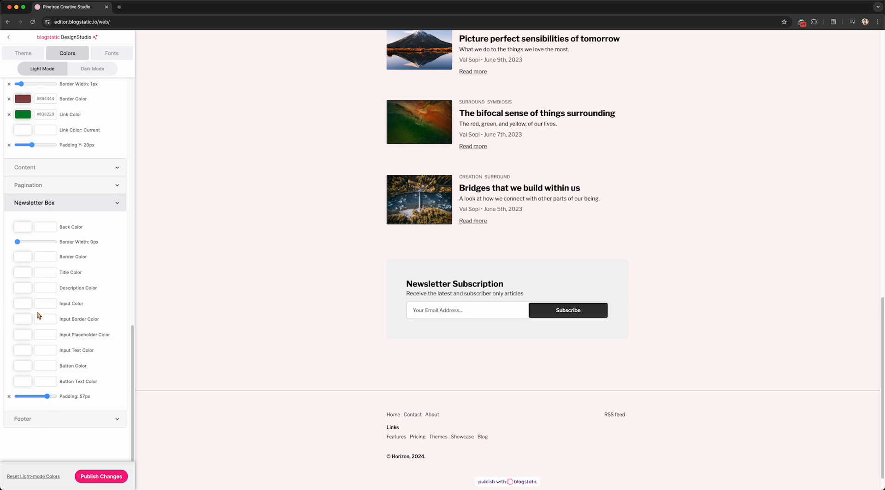
- Set the Newsletter Box's Title Color to red, #ff0000
left_click(30, 276)
left_click_drag(93, 278, 103, 281)
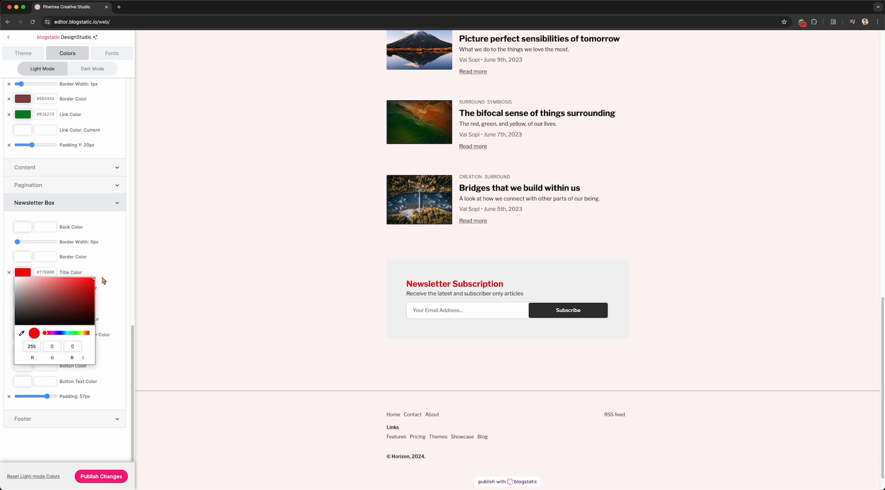
left_click(239, 303)
- Switch to the Dark Mode colors and set the Page's Back Color to dark maroon, #421515
scroll(65, 277, "up", 15)
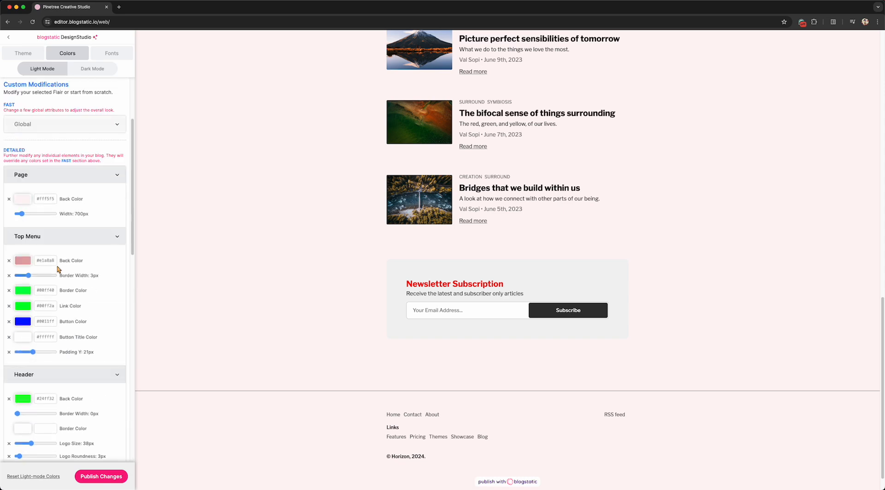
left_click(95, 70)
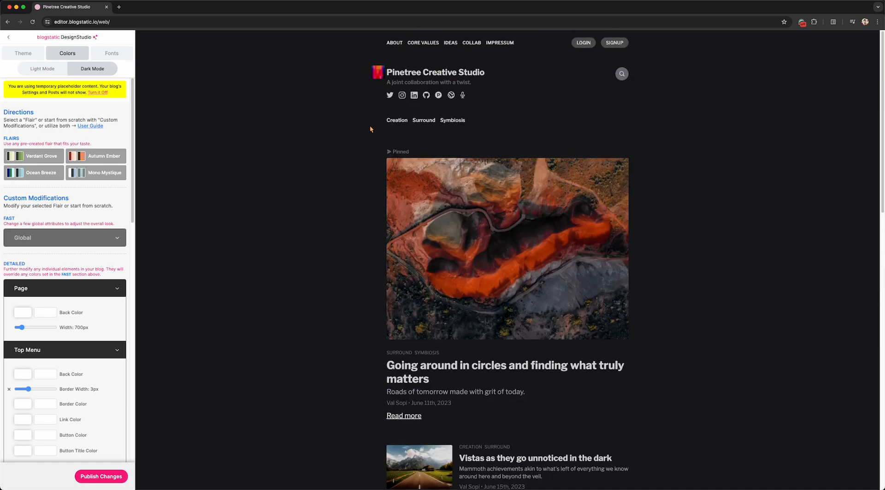
left_click(28, 313)
left_click_drag(54, 348, 69, 352)
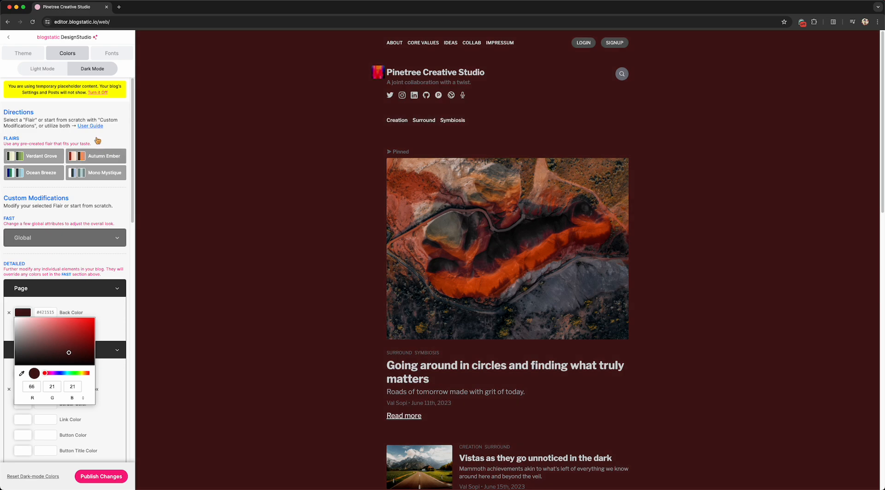
- Return to the Light Mode colors to review them, and open the Fonts settings
left_click(42, 68)
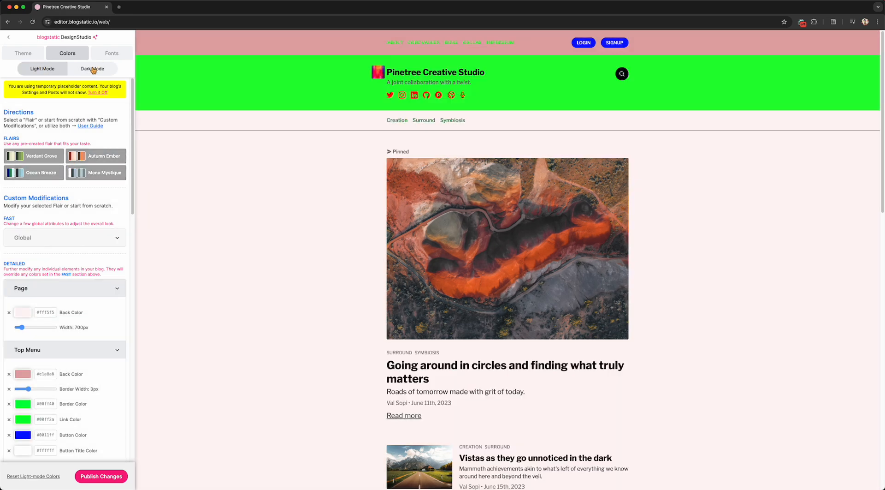
scroll(87, 325, "down", 6)
scroll(76, 267, "up", 6)
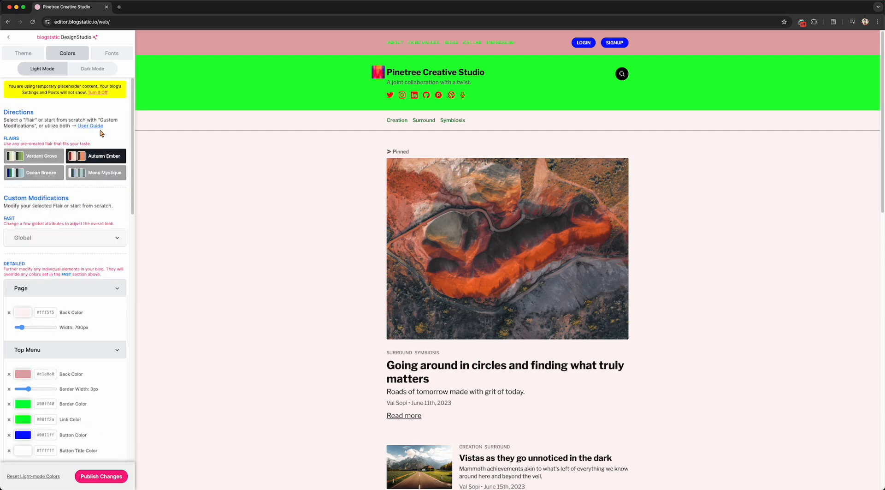
left_click(112, 53)
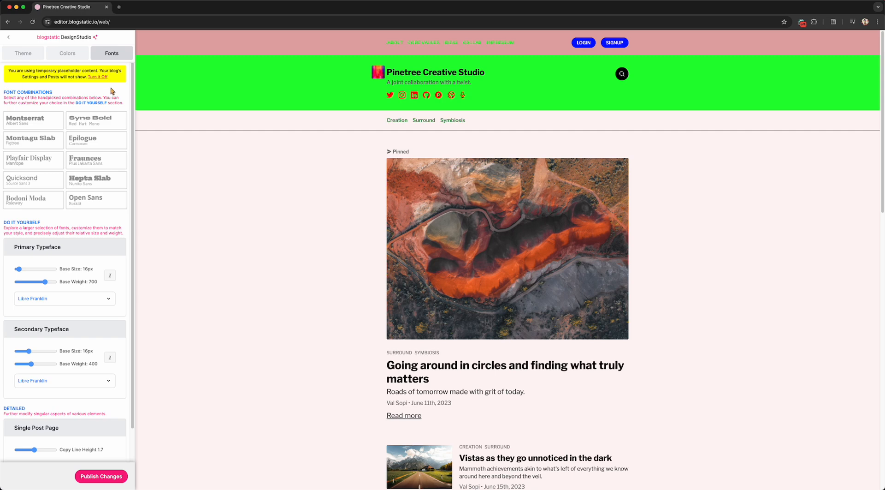
- Try out the Montagu Slab, Montserrat, Syne Bold, Epilogue and Fraunces font combinations on the blog
left_click(99, 121)
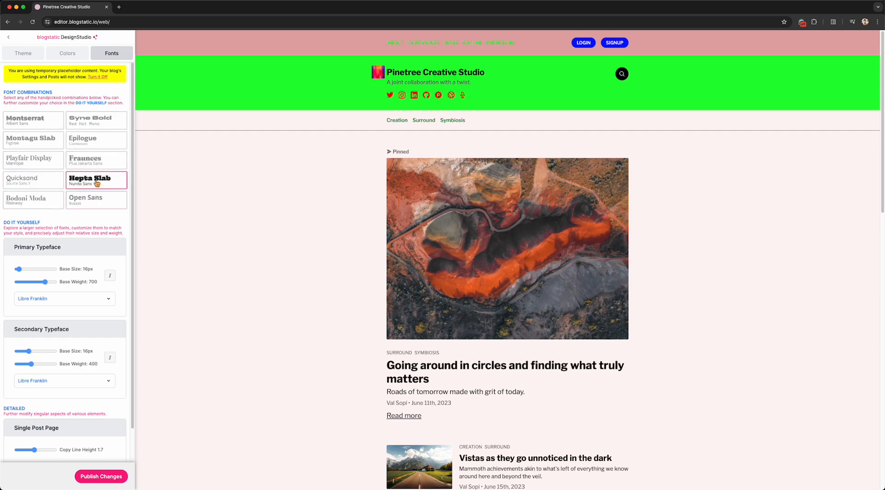
left_click(42, 137)
left_click(32, 121)
left_click(94, 121)
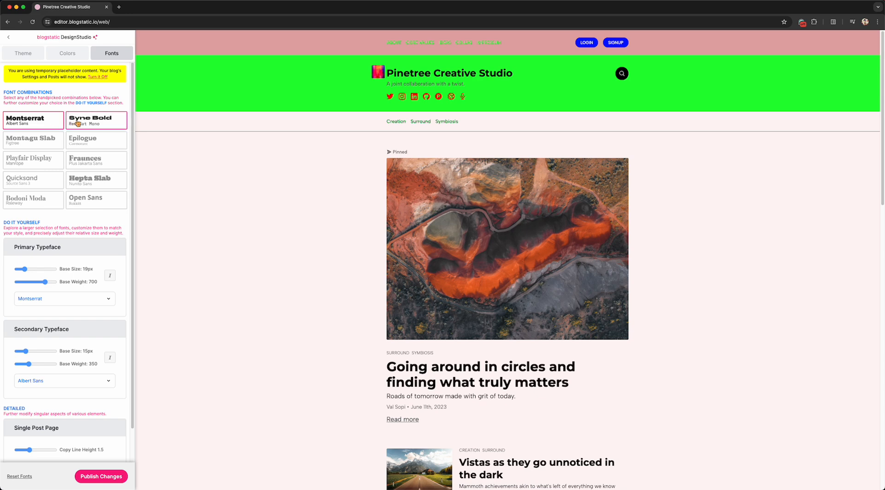
left_click(85, 142)
left_click(86, 163)
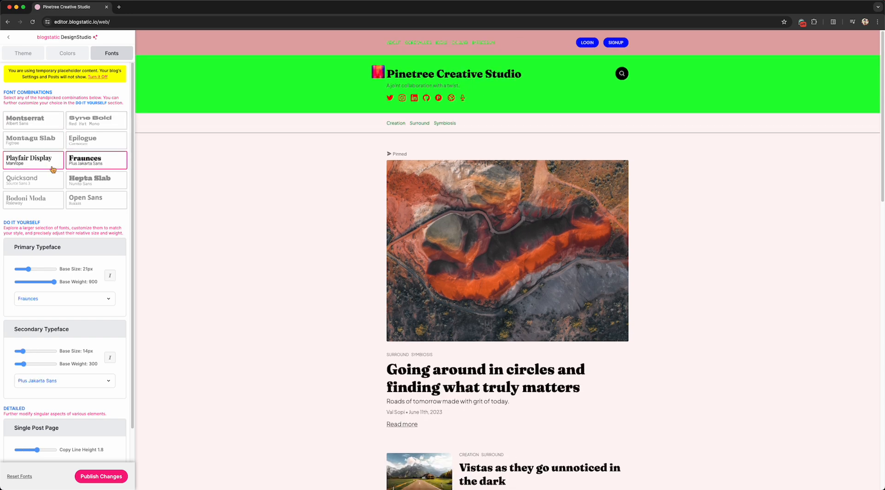
- Try the Playfair Display and Quicksand font combinations, and apply the Hepta Slab with Nunito Sans combination
left_click(44, 160)
left_click(41, 180)
left_click(81, 180)
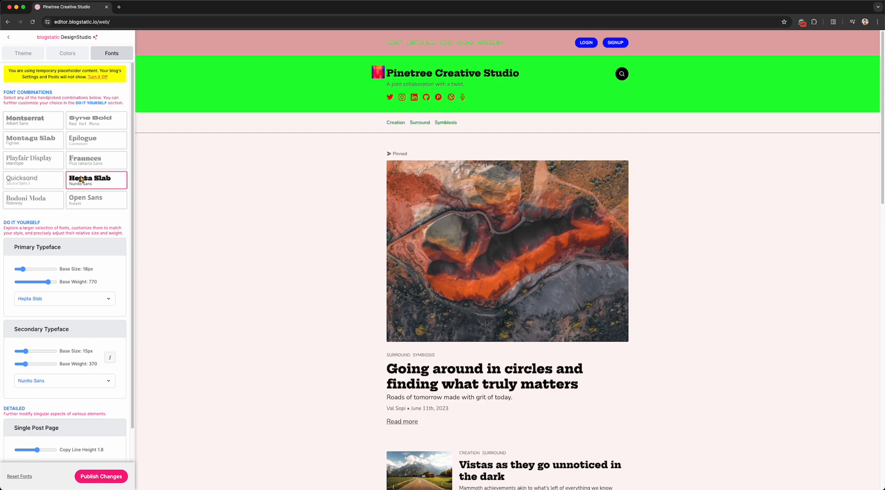
- Set the Primary Typeface's Base Size to 17px and its Base Weight to 680
scroll(77, 207, "down", 2)
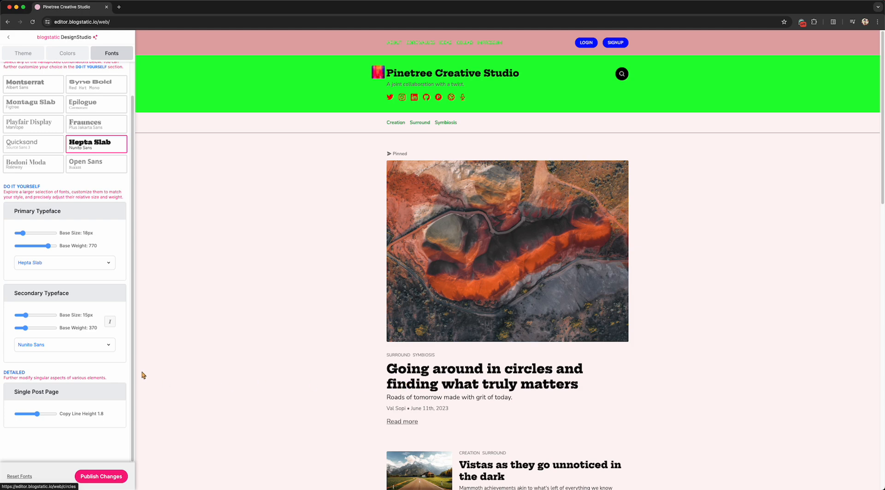
mouse_move(23, 233)
left_mouse_down()
mouse_move(41, 234)
mouse_move(21, 234)
left_mouse_up()
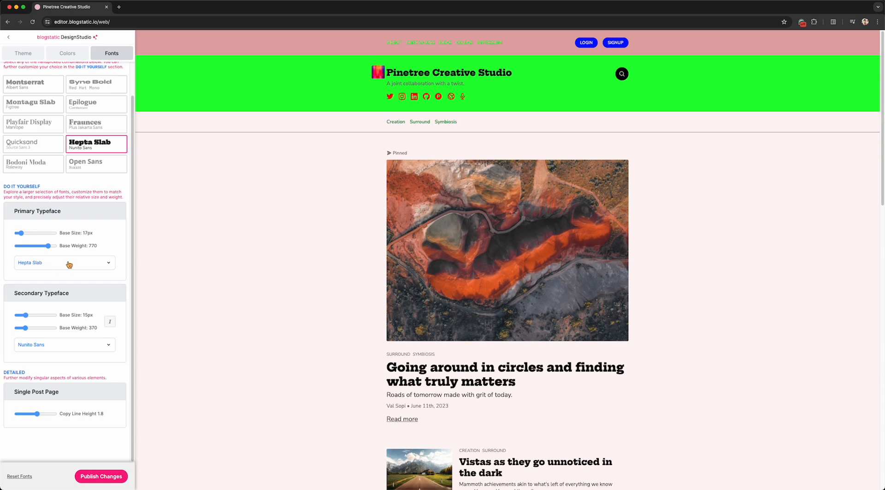
mouse_move(48, 246)
left_mouse_down()
mouse_move(17, 248)
mouse_move(59, 248)
mouse_move(26, 252)
mouse_move(56, 250)
mouse_move(44, 251)
left_mouse_up()
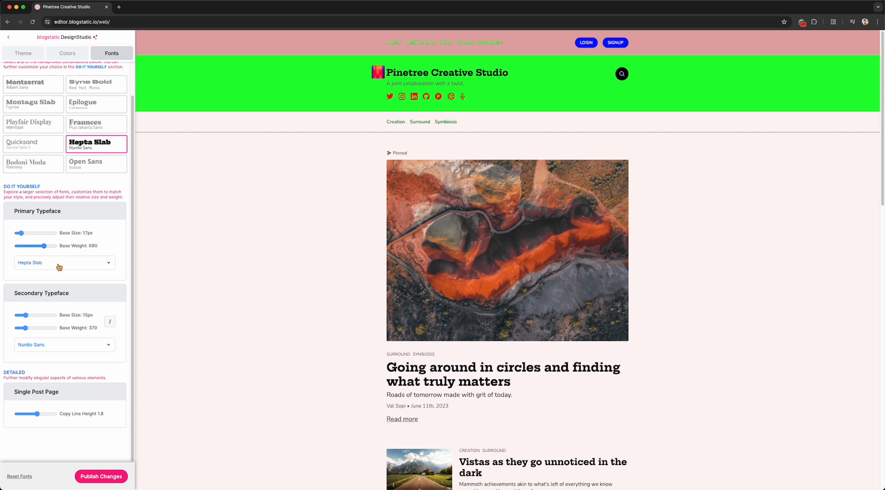
- Open the Primary Typeface's font list and look through its Sans, Serif, Slab, Mono and Hand categories
scroll(31, 143, "up", 2)
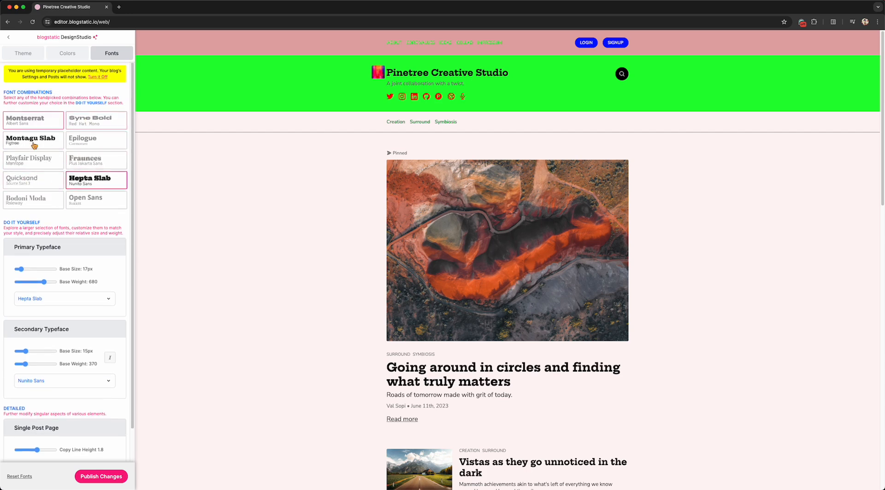
scroll(81, 234, "down", 2)
left_click(84, 266)
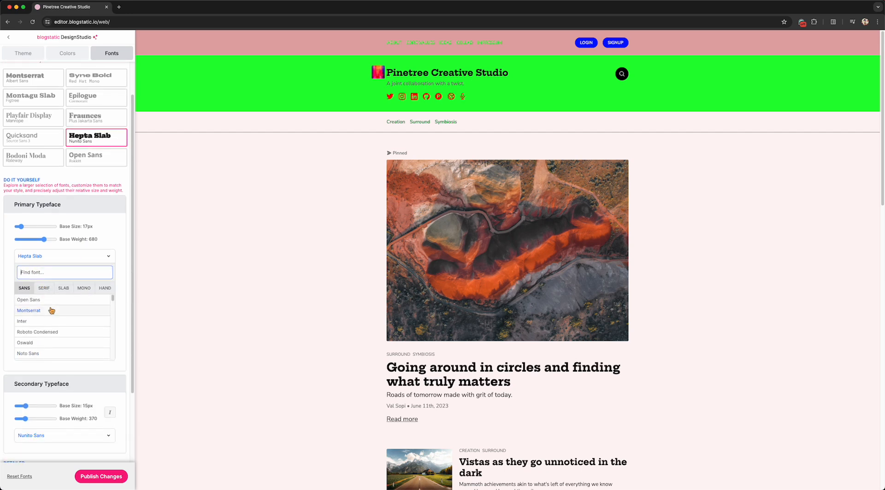
scroll(52, 310, "down", 5)
scroll(52, 310, "down", 8)
left_click(46, 288)
left_click(63, 288)
left_click(84, 289)
left_click(105, 289)
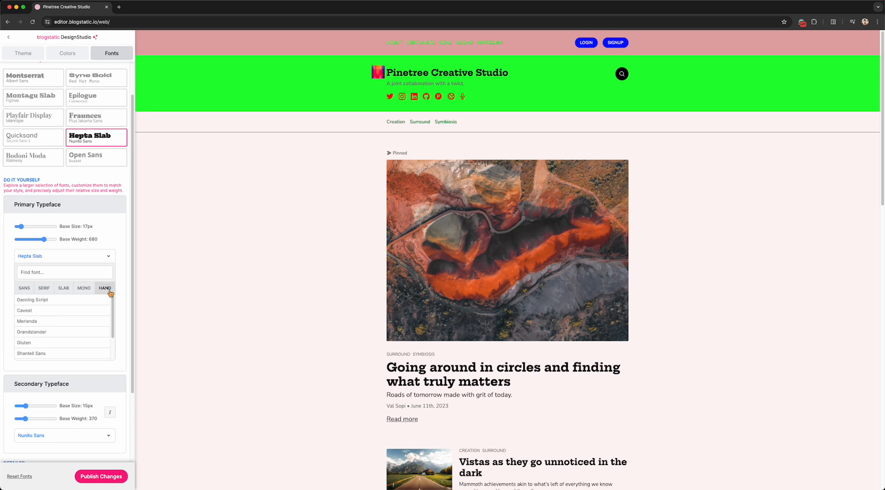
- Try the Hand fonts Caveat, Merienda, Grandstander, Dancing Script, Gluten and Playpen Sans as the Primary Typeface
left_click(30, 311)
left_click(42, 325)
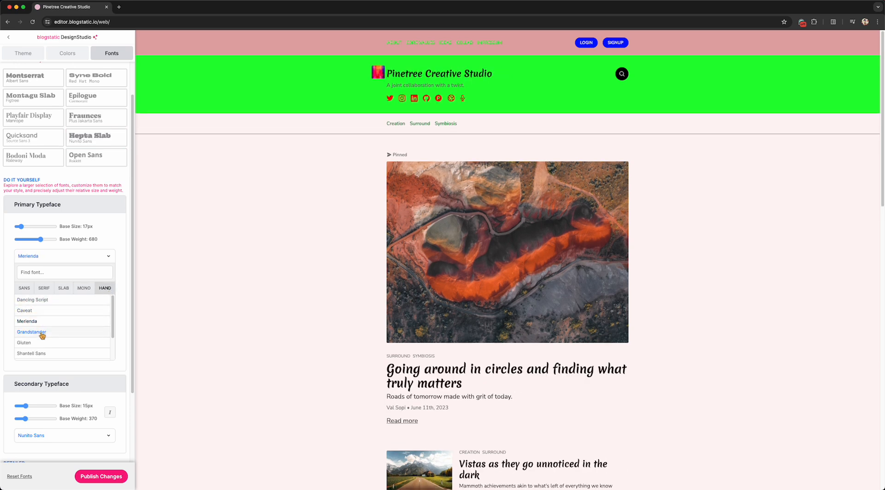
left_click(45, 333)
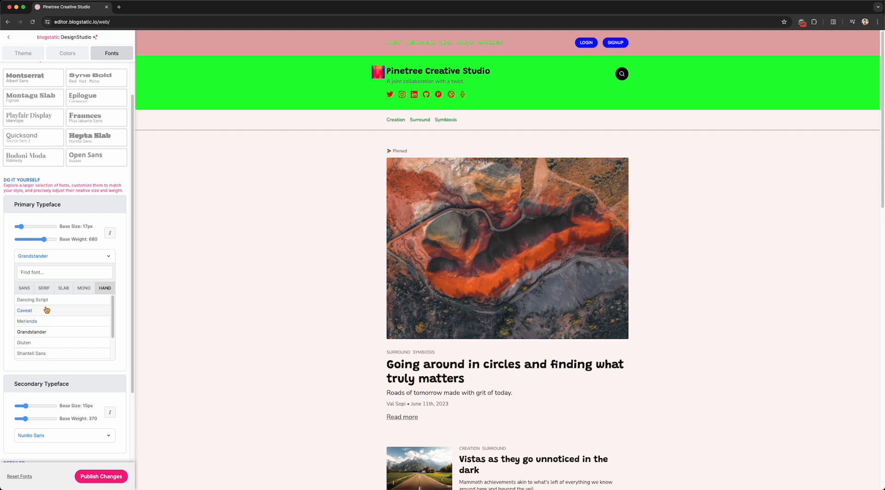
left_click(46, 300)
left_click(43, 346)
scroll(44, 347, "down", 1)
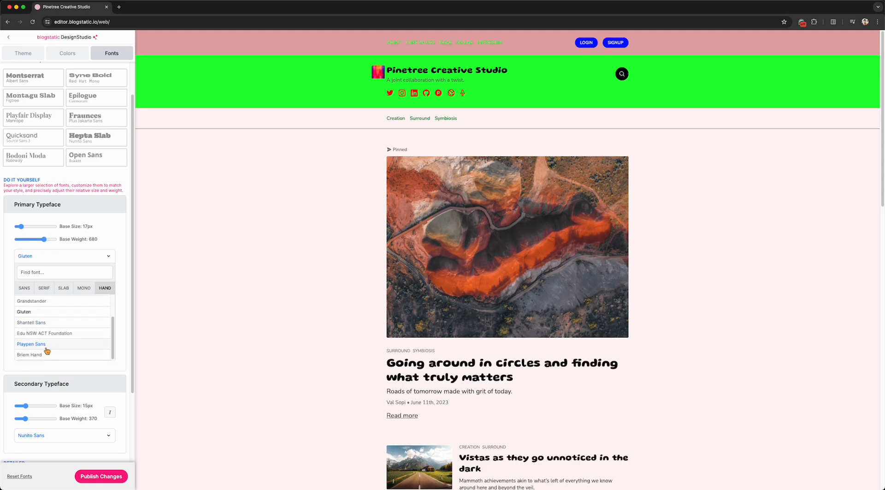
left_click(46, 347)
- Search the Primary Typeface fonts for "shan", apply Shantell Sans, and clear the search
left_click(73, 273)
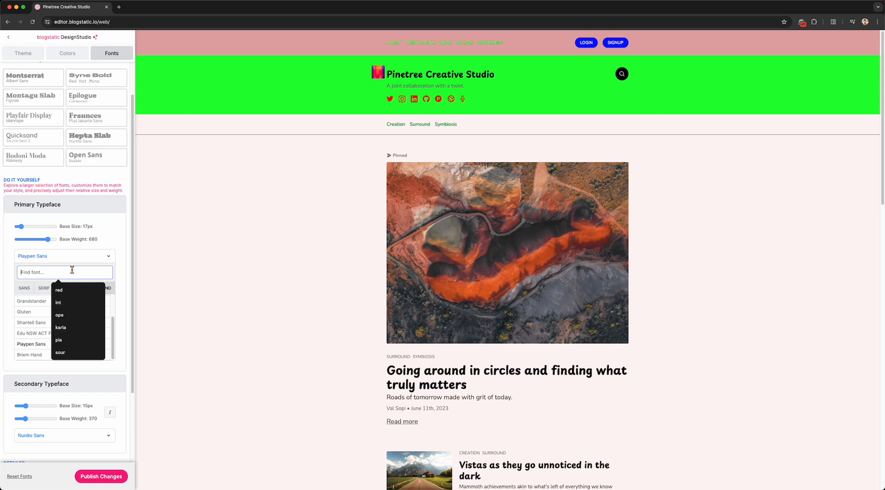
type("shan")
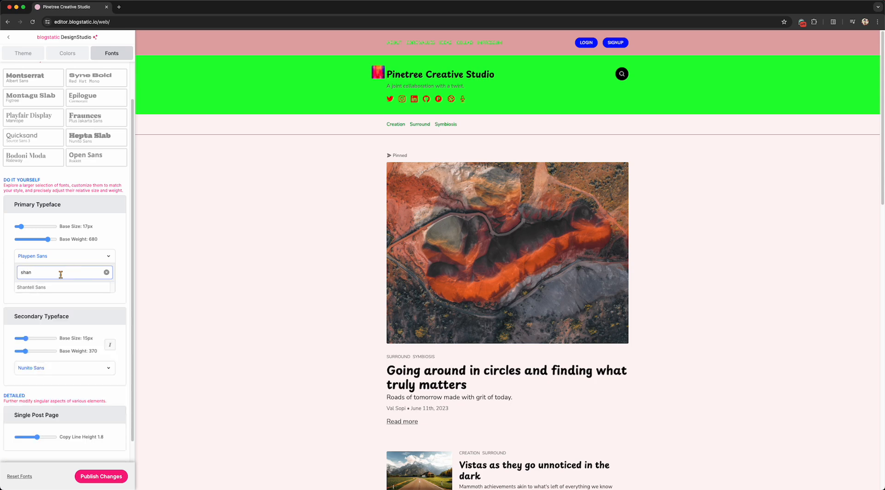
left_click(46, 288)
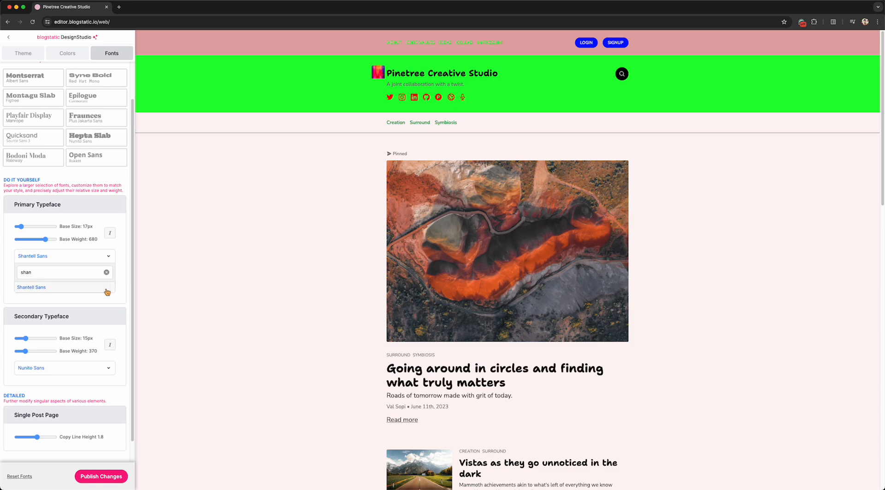
left_click(107, 272)
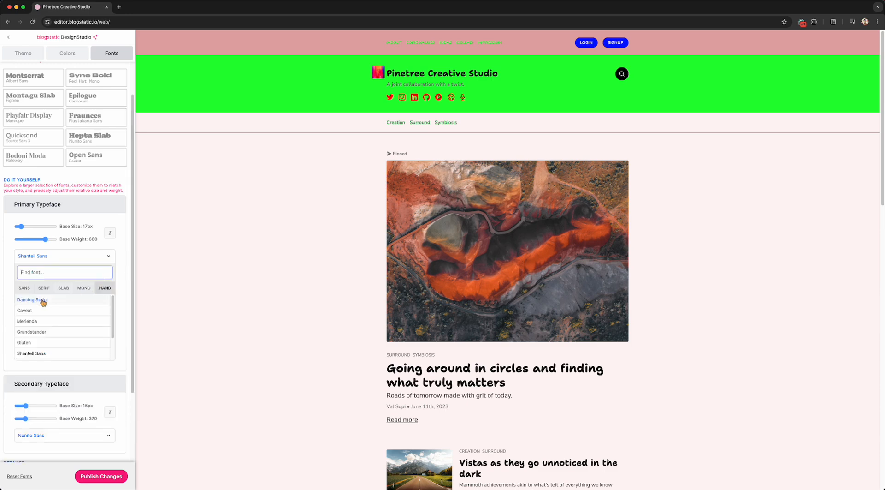
- Compare Merienda, Shantell Sans and Dancing Script as the Primary Typeface
left_click(50, 325)
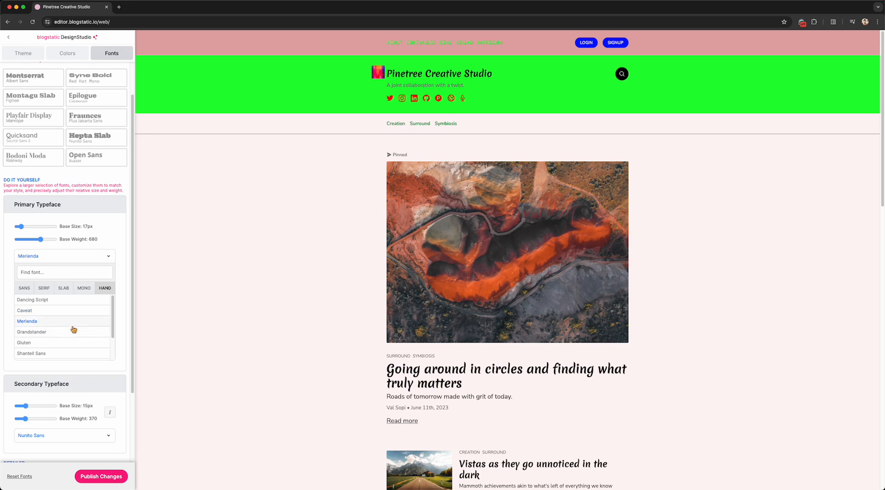
scroll(71, 344, "down", 1)
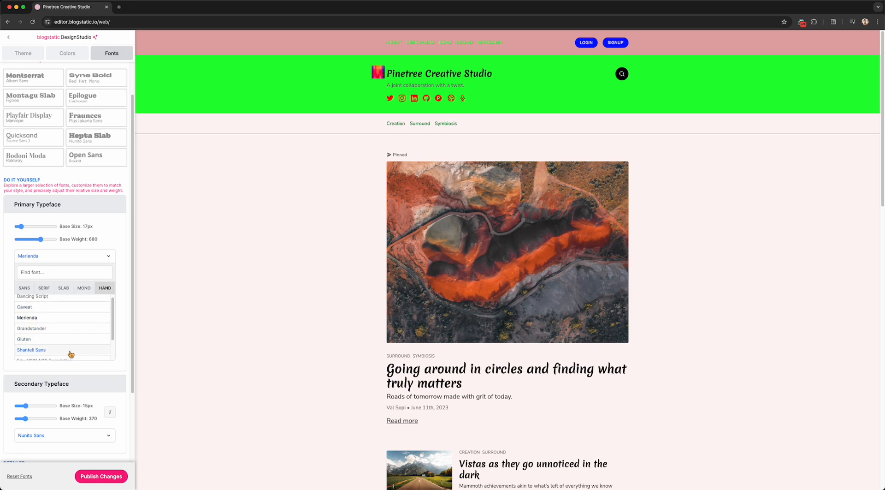
left_click(70, 353)
scroll(74, 316, "up", 1)
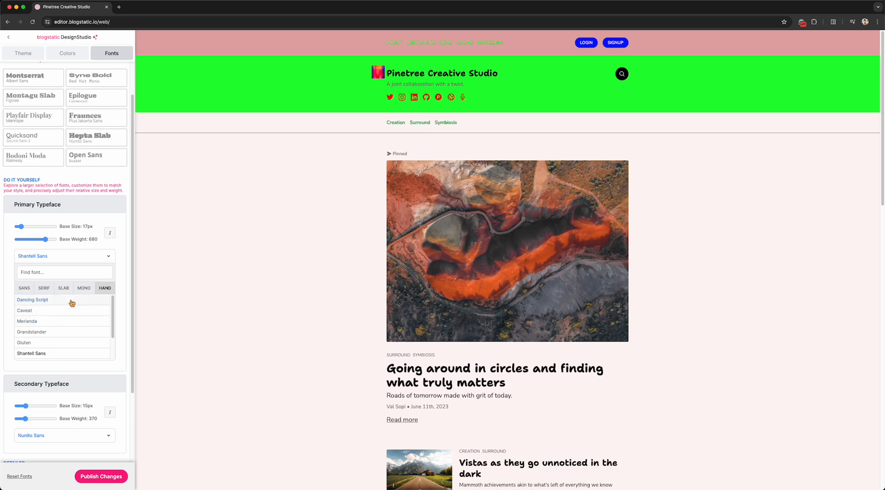
left_click(72, 302)
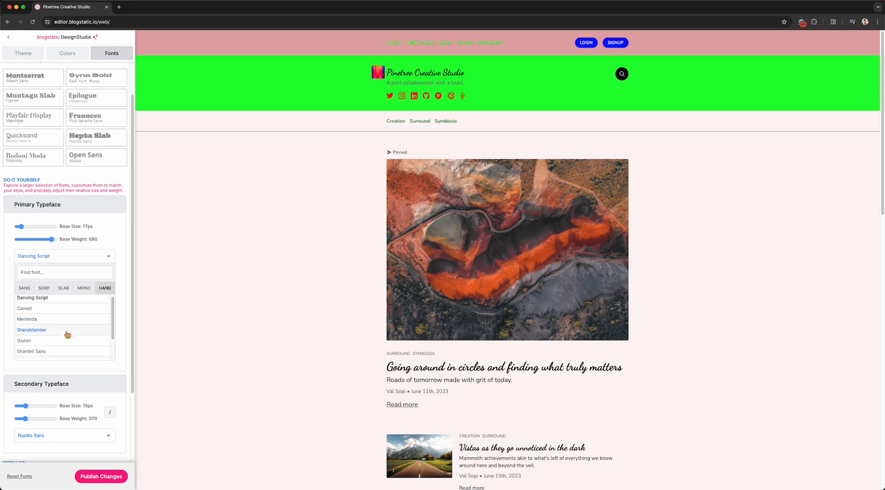
- Set the Primary Typeface to Rokkitt from the Slab fonts
left_click(44, 288)
left_click(63, 289)
left_click(72, 321)
scroll(67, 341, "down", 5)
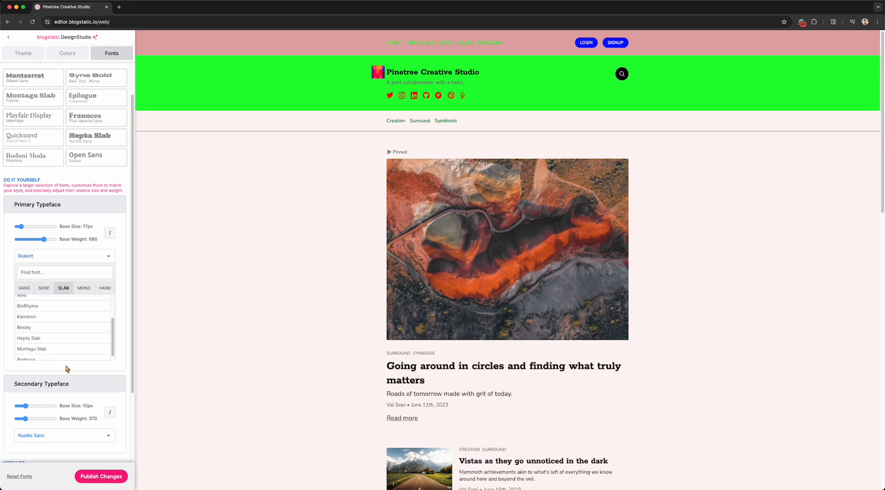
- Try Inter and Oswald as the Secondary Typeface, and set it to Noto Sans from the Sans fonts
left_click(68, 347)
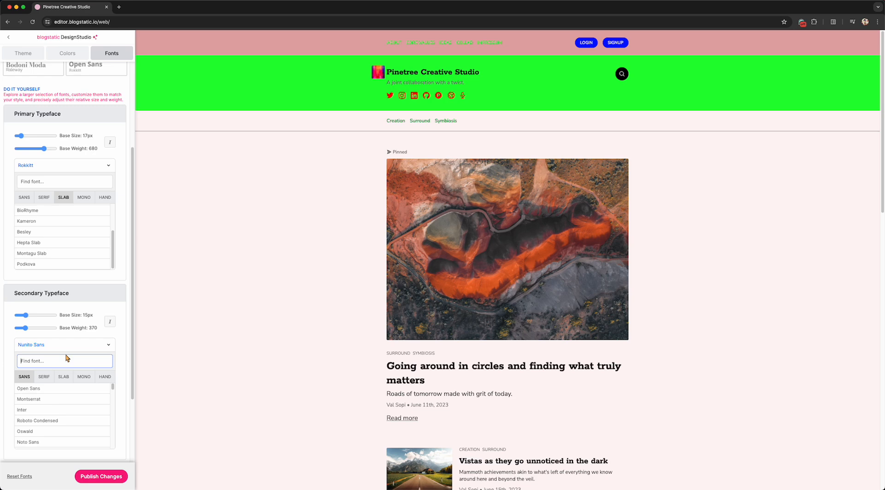
left_click(62, 409)
left_click(67, 431)
left_click(63, 441)
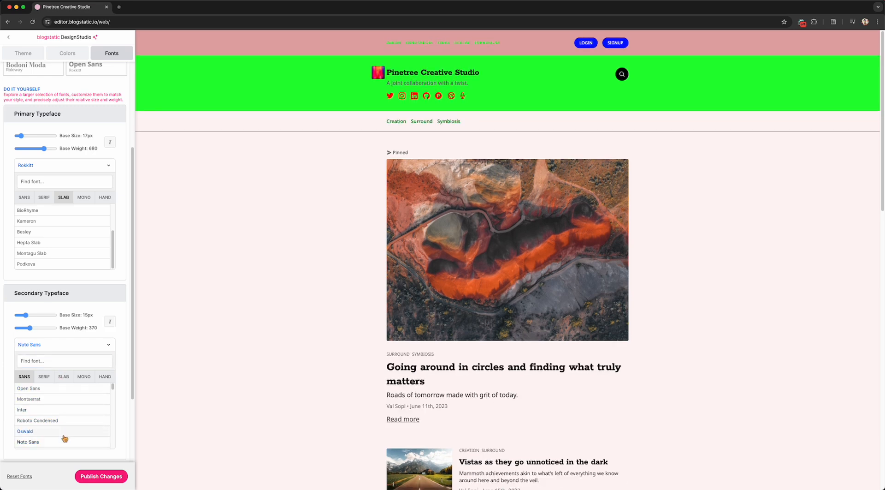
scroll(60, 340, "down", 4)
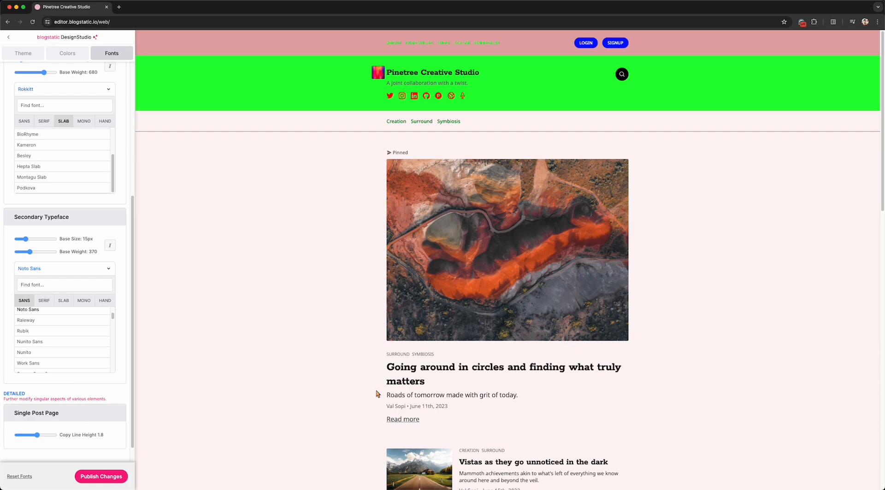
- Open the post "Going around in circles and finding what truly matters" and set the Single Post Page's Copy Line Height to 1.4
left_click(559, 374)
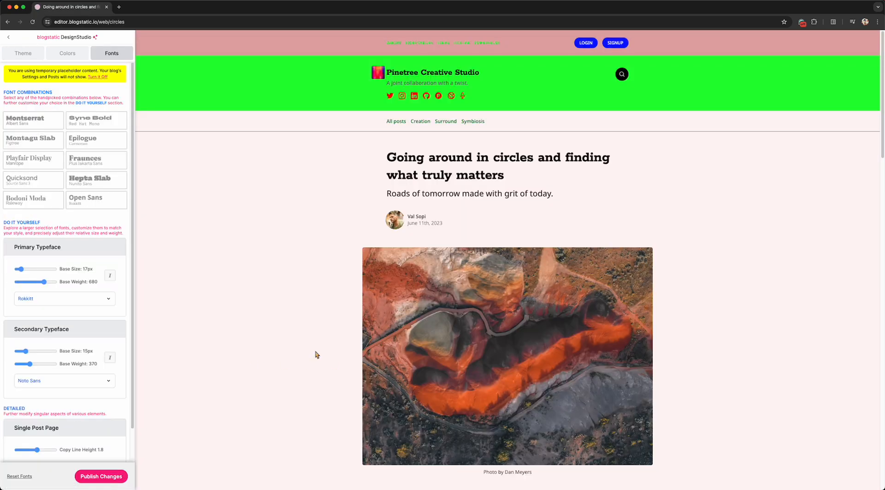
scroll(316, 356, "down", 10)
scroll(69, 405, "down", 2)
mouse_move(37, 413)
left_mouse_down()
mouse_move(25, 414)
mouse_move(67, 421)
mouse_move(28, 421)
left_mouse_up()
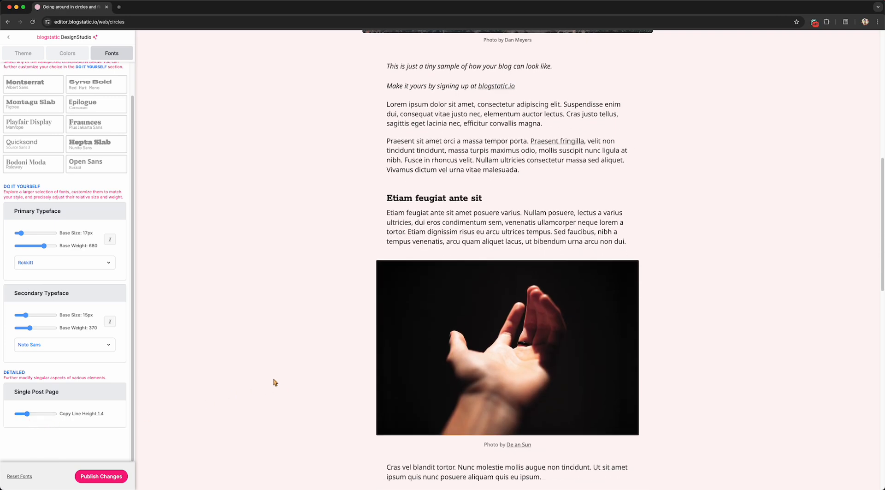
scroll(295, 377, "up", 10)
scroll(82, 267, "up", 2)
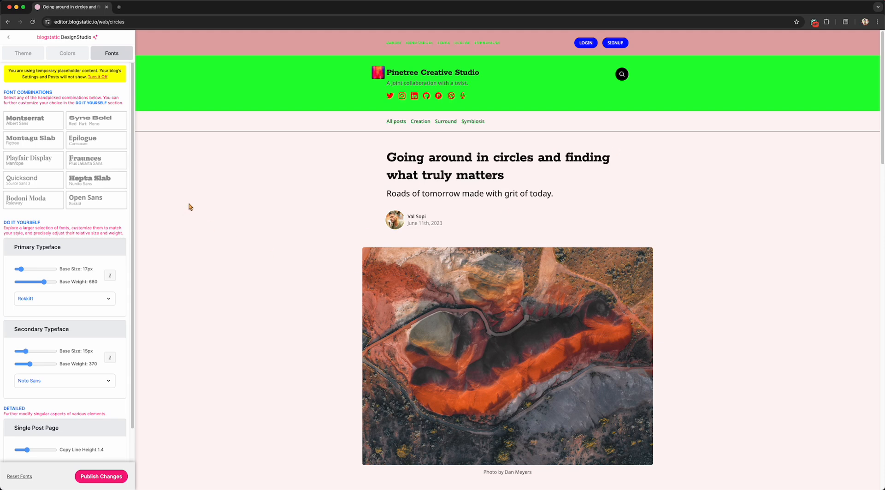
- Switch the blog's theme to Clarity, keeping the current font modifications
left_click(24, 55)
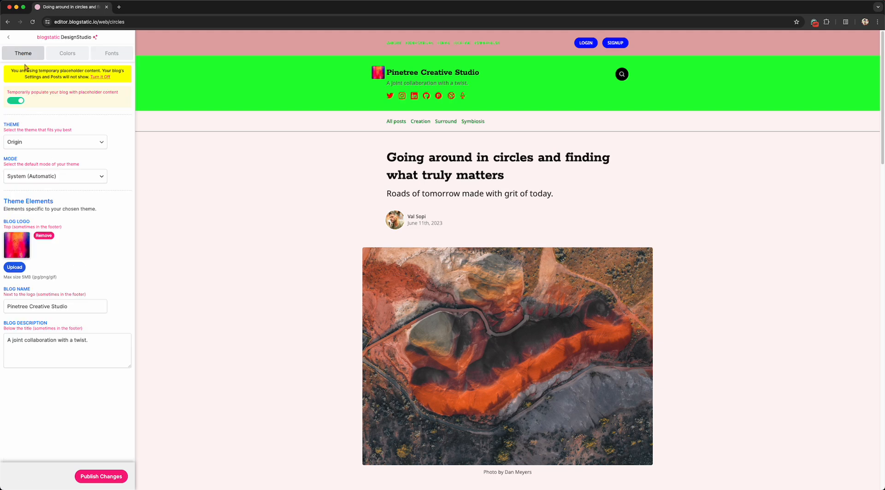
left_click(64, 56)
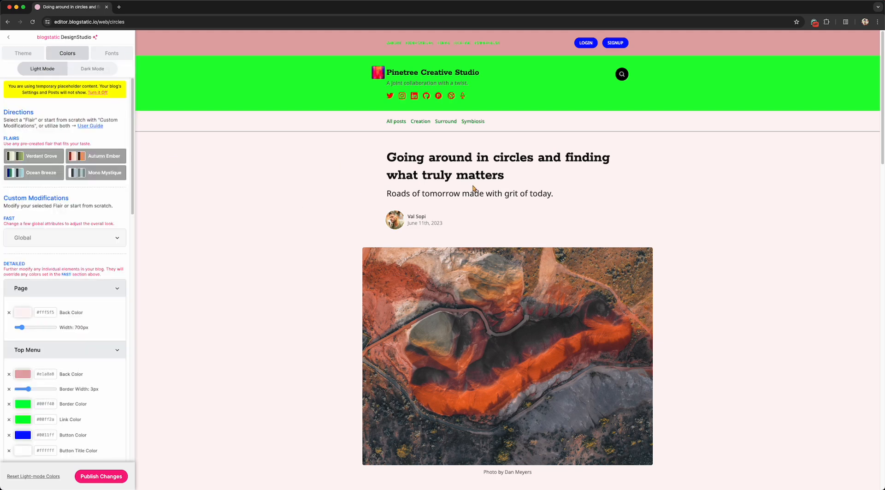
left_click(23, 56)
left_click(43, 146)
left_click(40, 151)
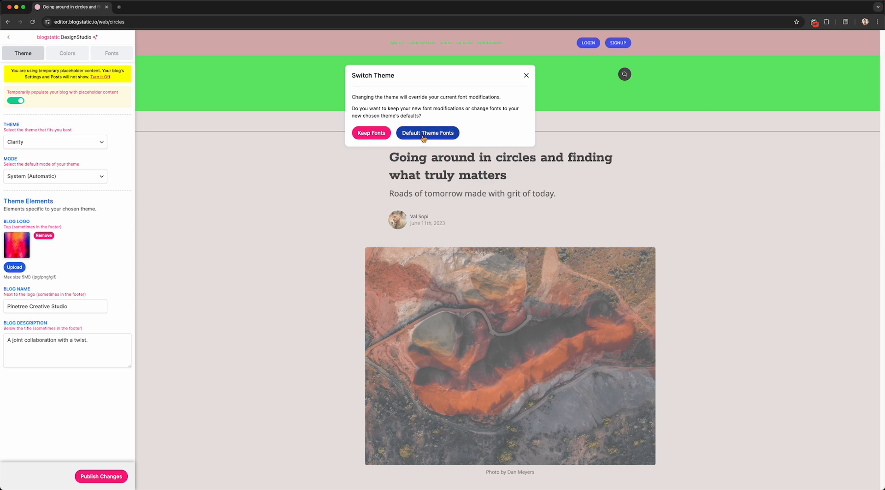
left_click(372, 133)
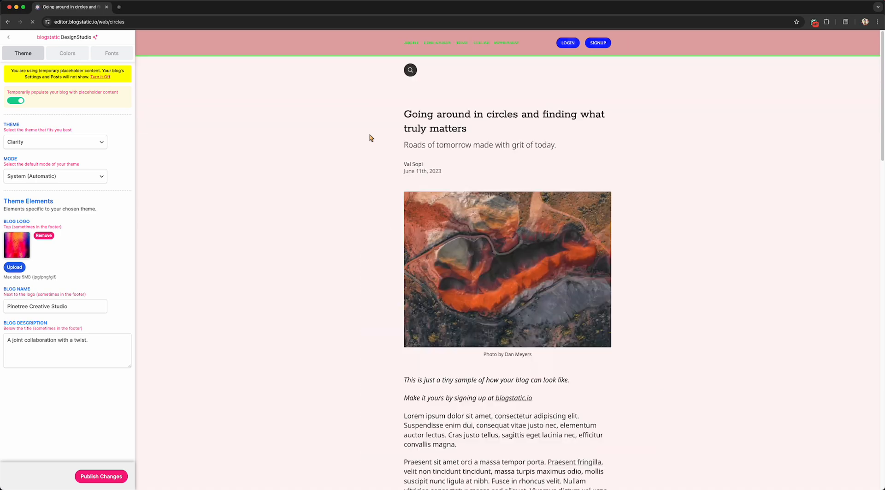
- Check the list of available themes without changing the selection, and review the post page in the Clarity theme down to its footer
left_click(103, 144)
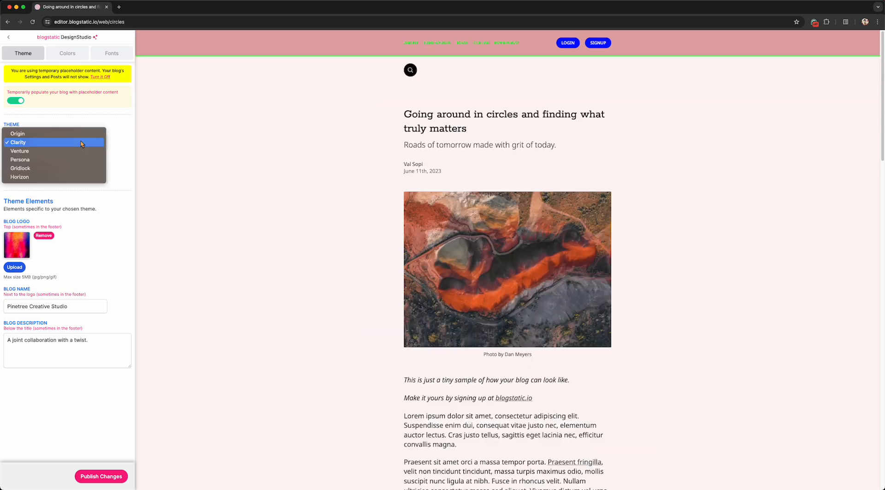
left_click(324, 177)
left_click(58, 146)
left_click(248, 182)
scroll(292, 196, "down", 3)
scroll(292, 197, "down", 15)
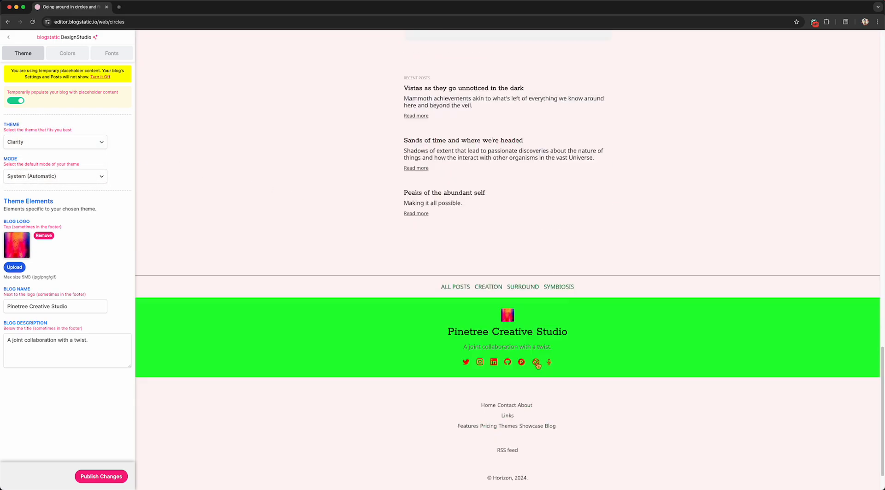
scroll(507, 289, "up", 20)
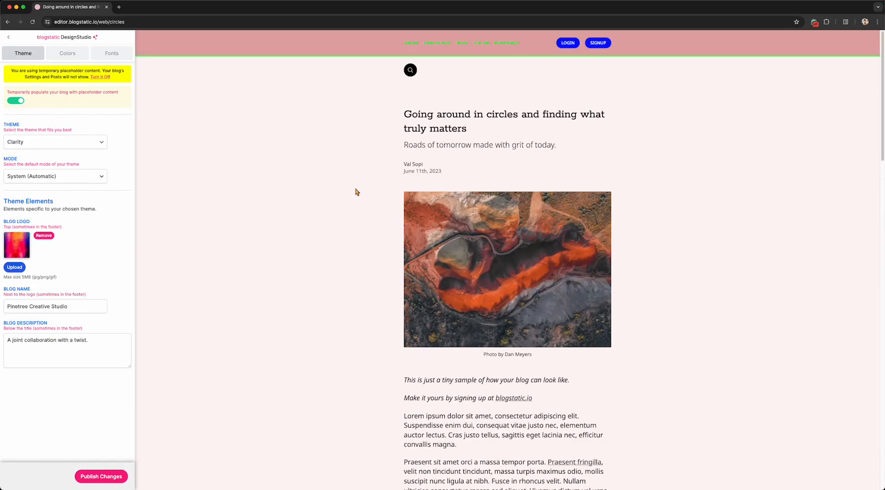
- Switch the blog's theme to Venture, replacing the current font modifications with the default theme fonts
left_click(92, 142)
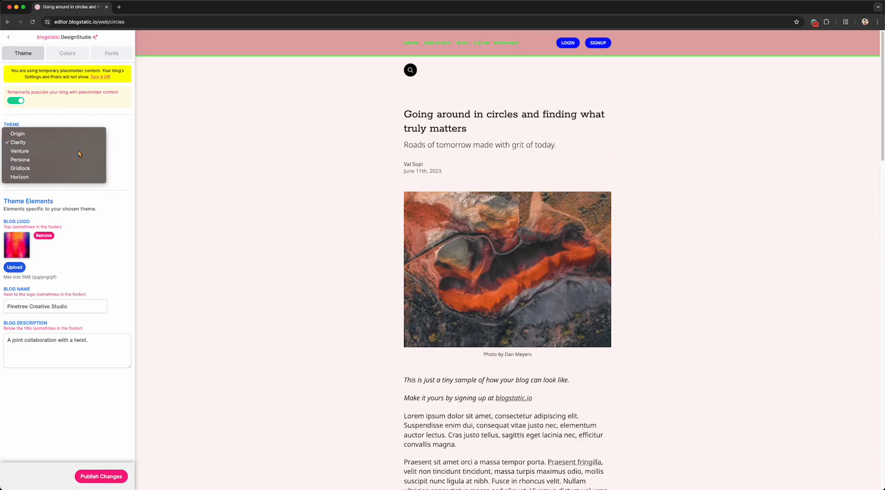
left_click(79, 152)
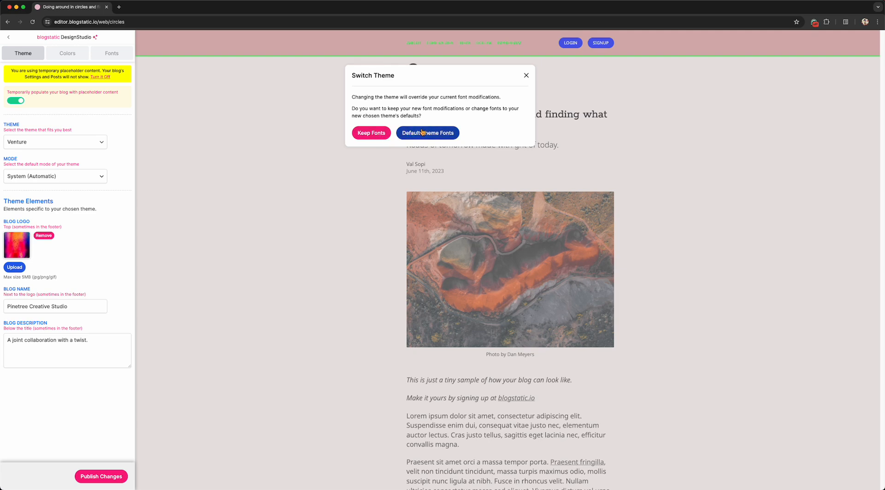
left_click(445, 134)
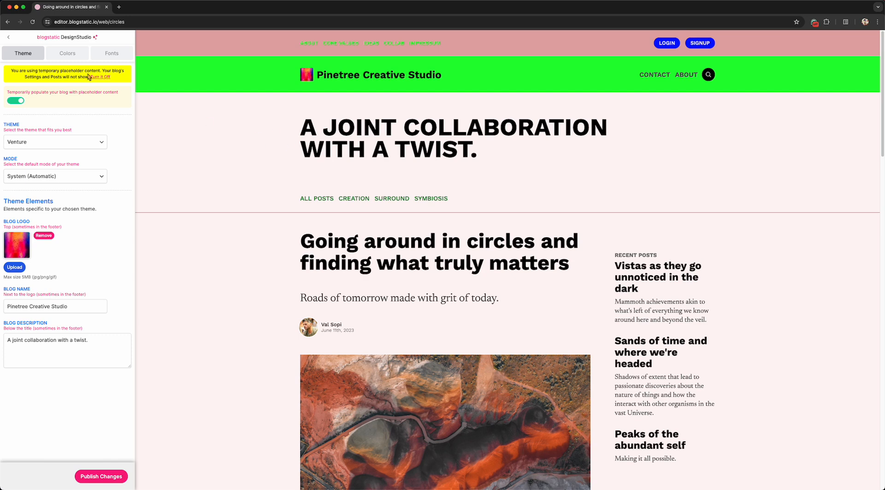
- Set the Top Section's Back Color to #ab5454 in the detailed light mode colors
left_click(68, 53)
scroll(69, 215, "down", 3)
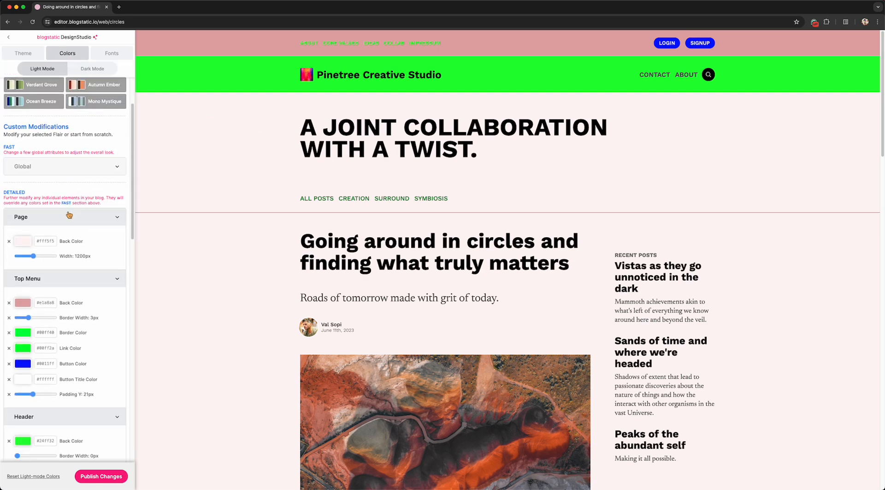
scroll(69, 215, "down", 5)
scroll(71, 219, "down", 3)
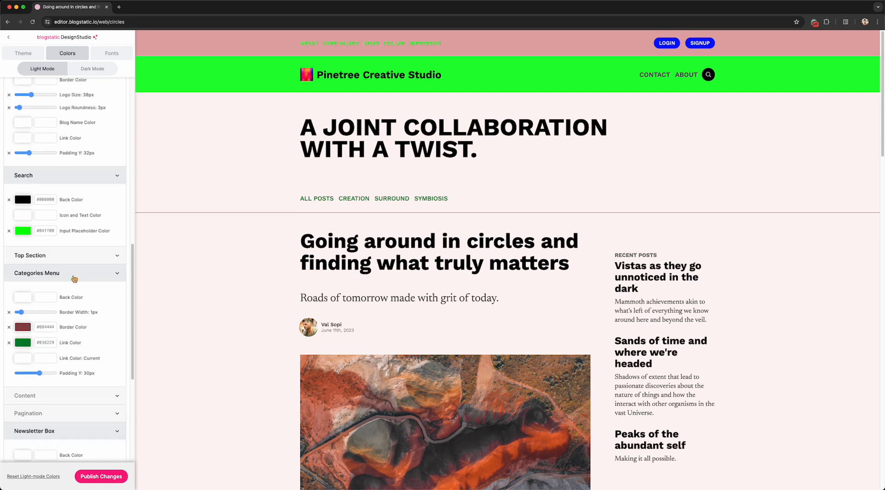
left_click(73, 255)
left_click(22, 279)
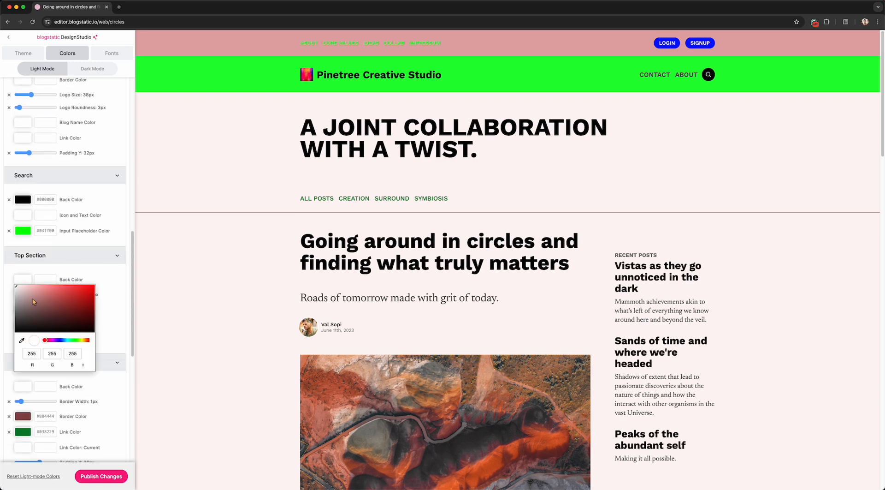
left_click_drag(35, 302, 57, 300)
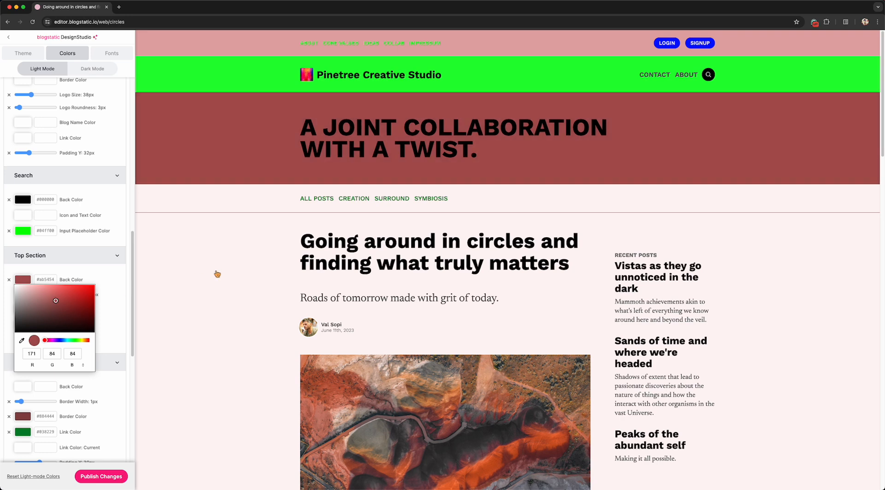
left_click(218, 275)
- Switch the blog's theme to Persona
left_click(23, 54)
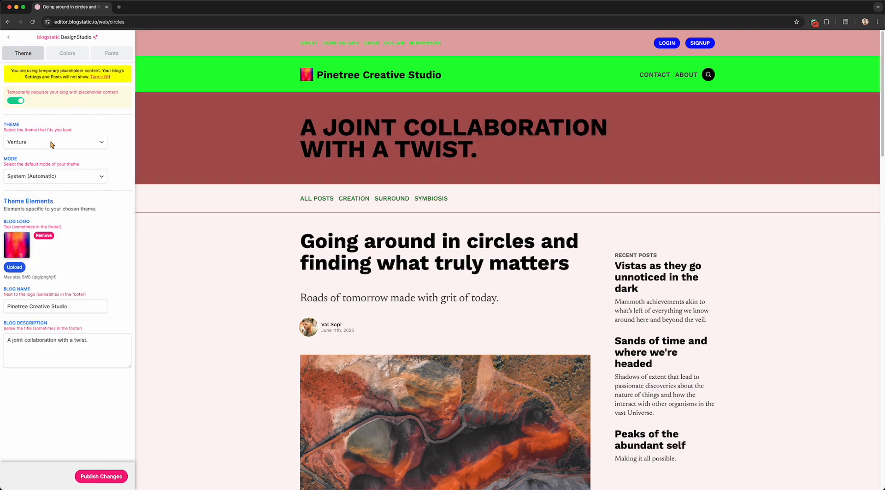
left_click(53, 143)
left_click(52, 151)
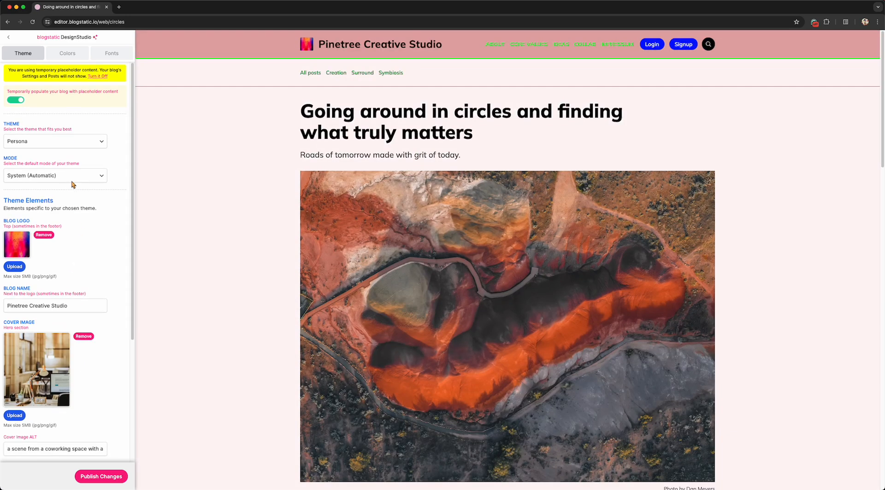
- Open the blog's home page and examine the Persona hero section with its cover image, title, text and script settings
scroll(87, 284, "down", 3)
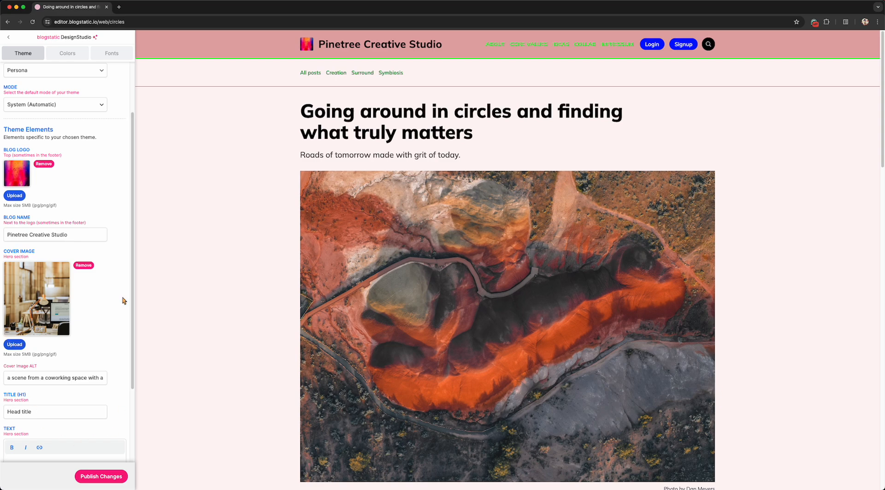
left_click(343, 46)
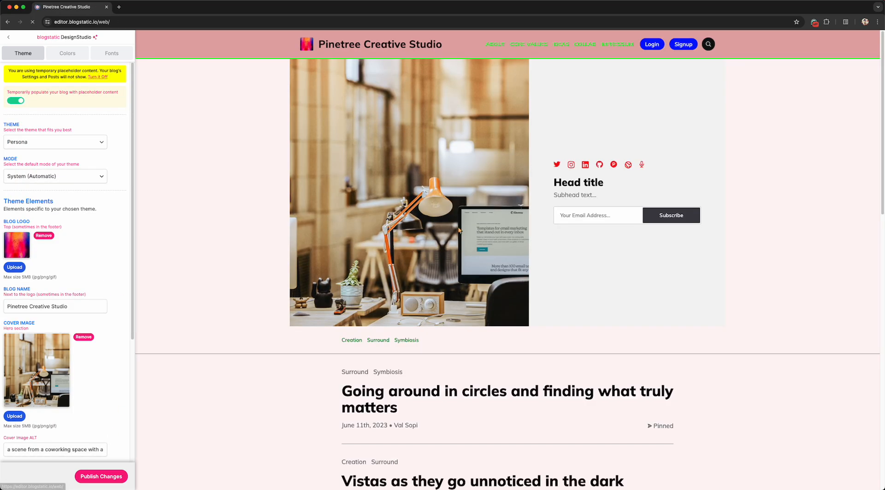
scroll(62, 308, "down", 2)
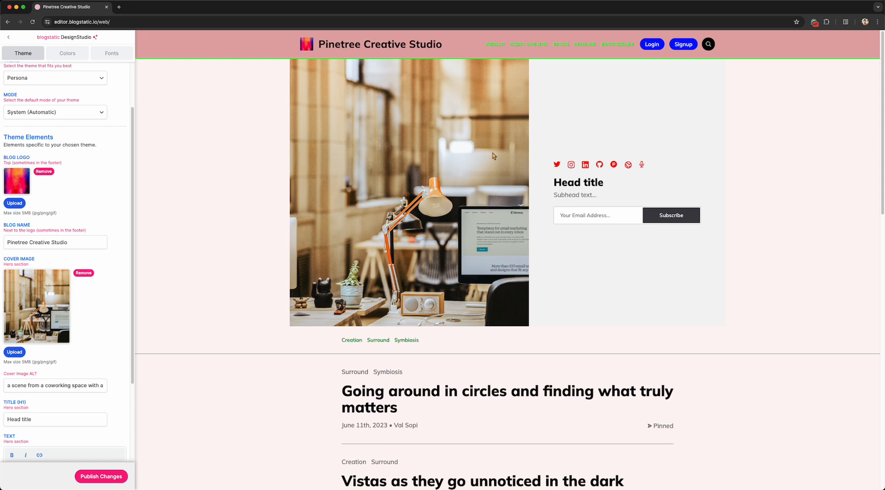
scroll(17, 360, "down", 1)
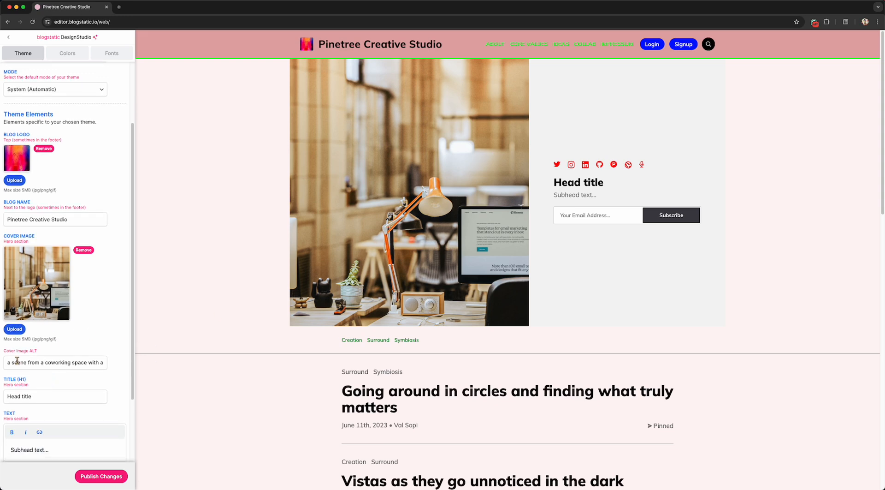
scroll(22, 369, "down", 2)
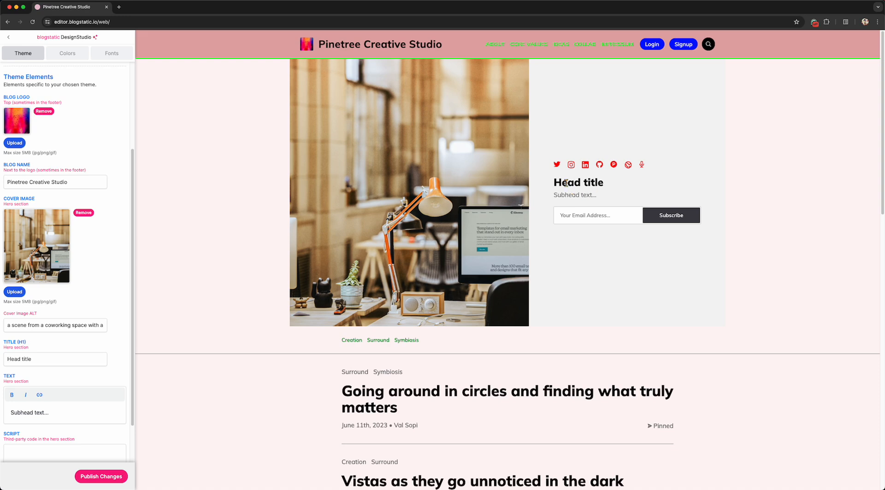
scroll(33, 361, "down", 2)
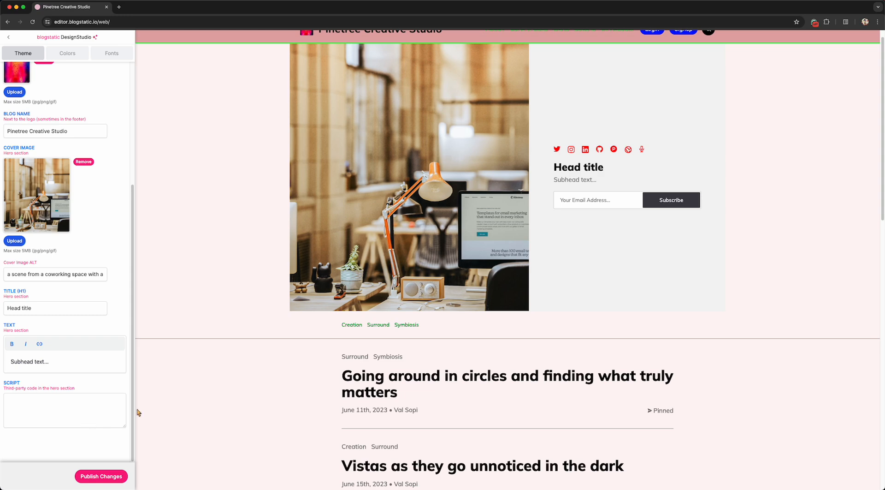
scroll(240, 235, "up", 1)
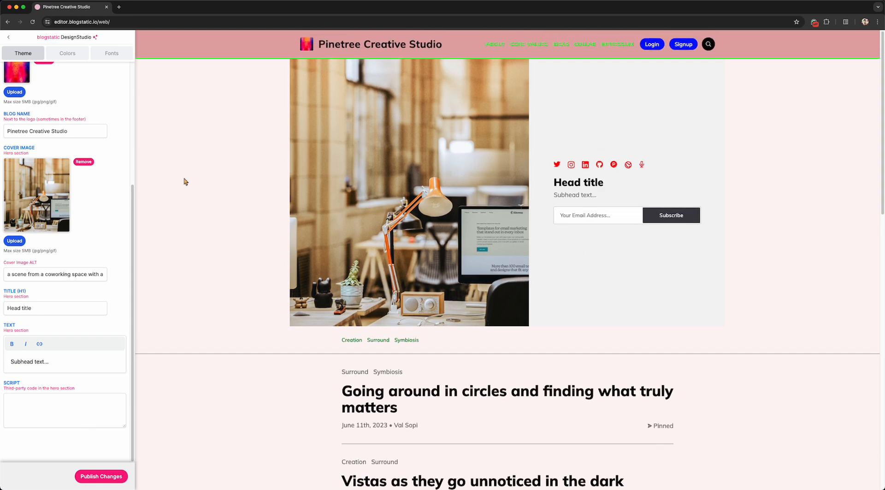
scroll(67, 209, "up", 2)
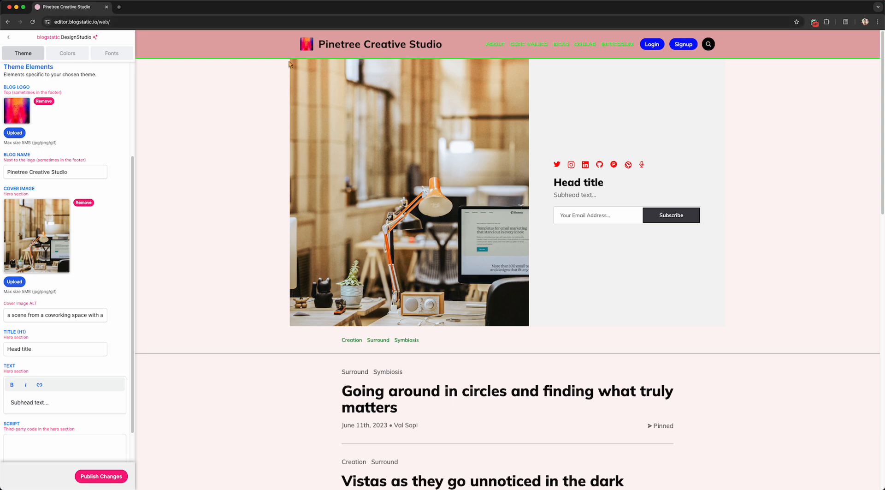
- In the light mode Hero settings, set Width to 895px, Padding Top to 45px and Padding Bottom to 59px
left_click(68, 53)
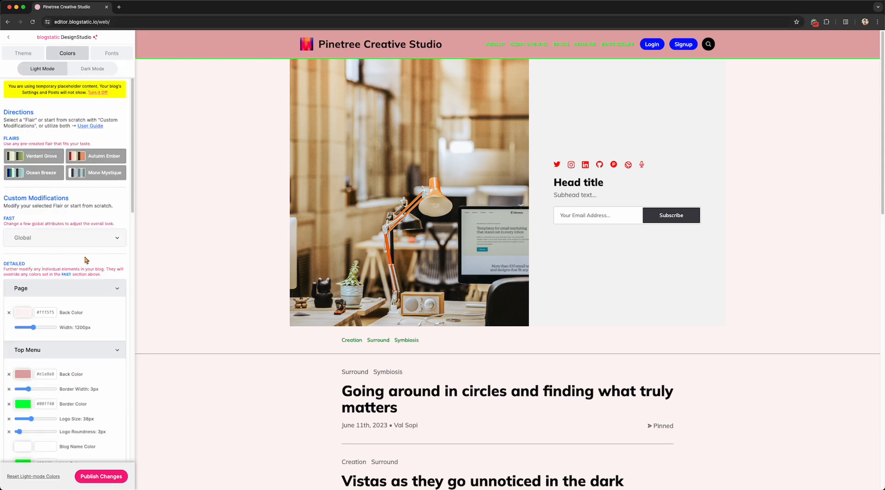
scroll(78, 259, "down", 8)
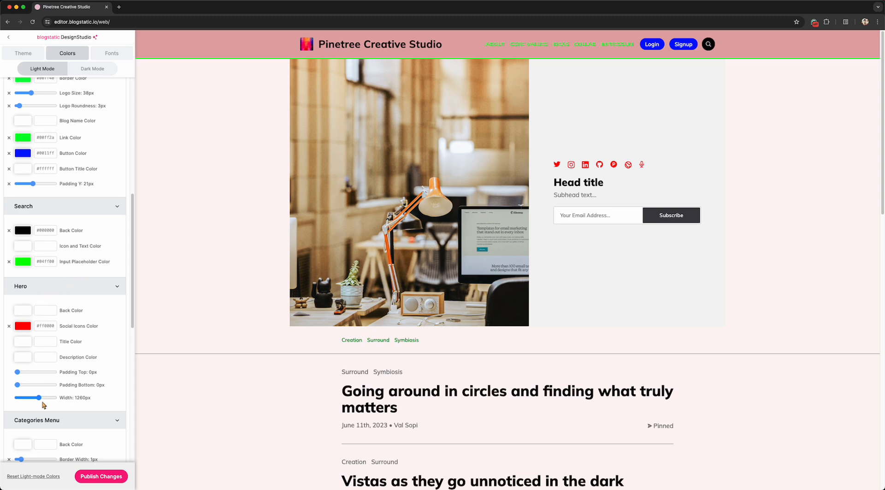
left_click_drag(42, 398, 35, 375)
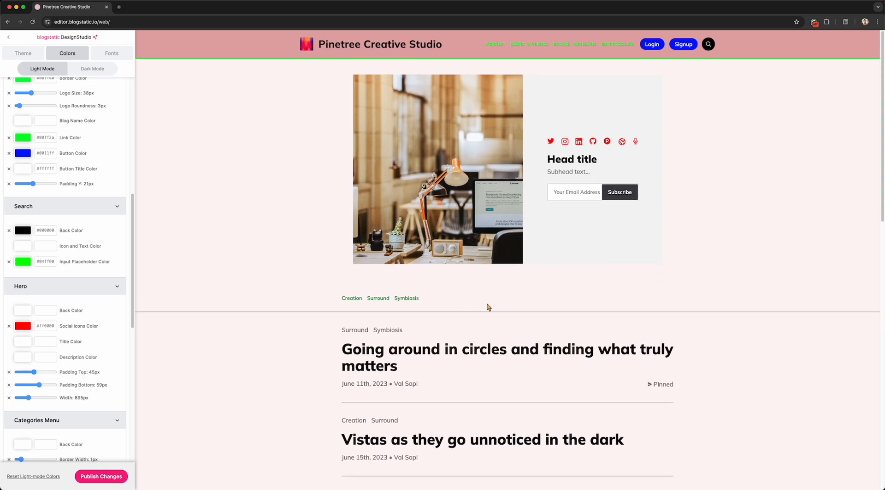